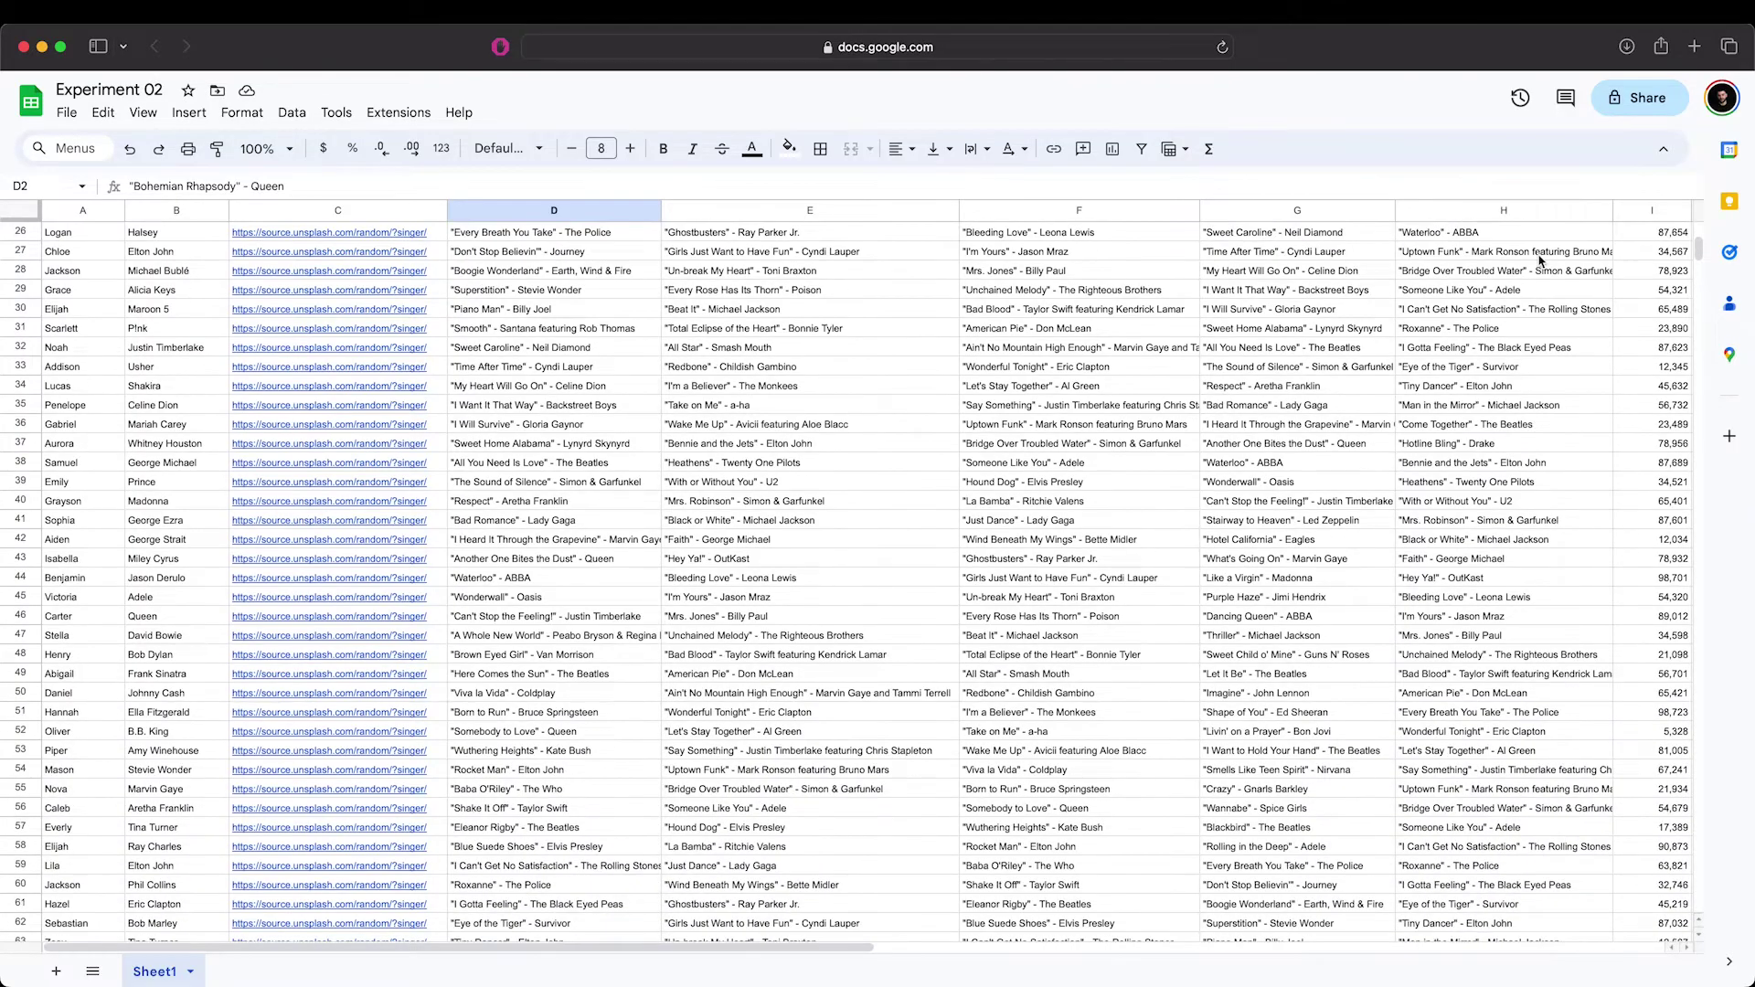
# Step: Play the composition preview, stop at the 'Hi, John' frame, and inspect the name and artistName layers
pyautogui.scroll(-15, 1540, 260)
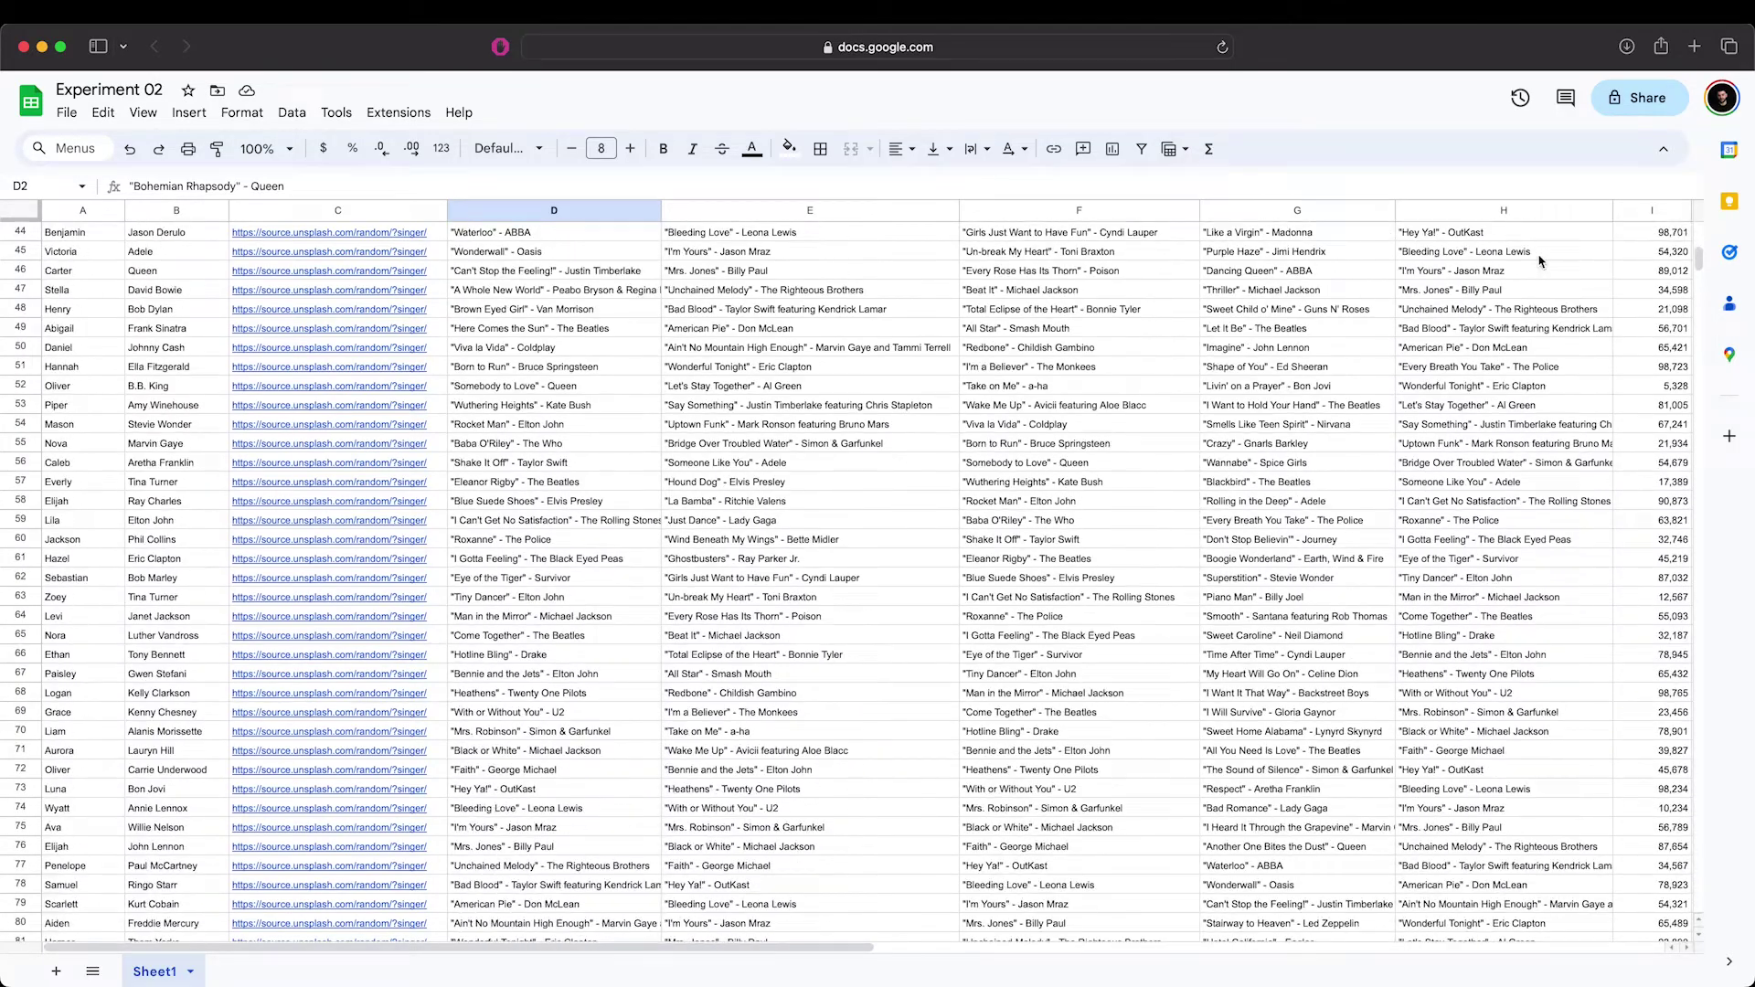
pyautogui.scroll(-5, 1540, 260)
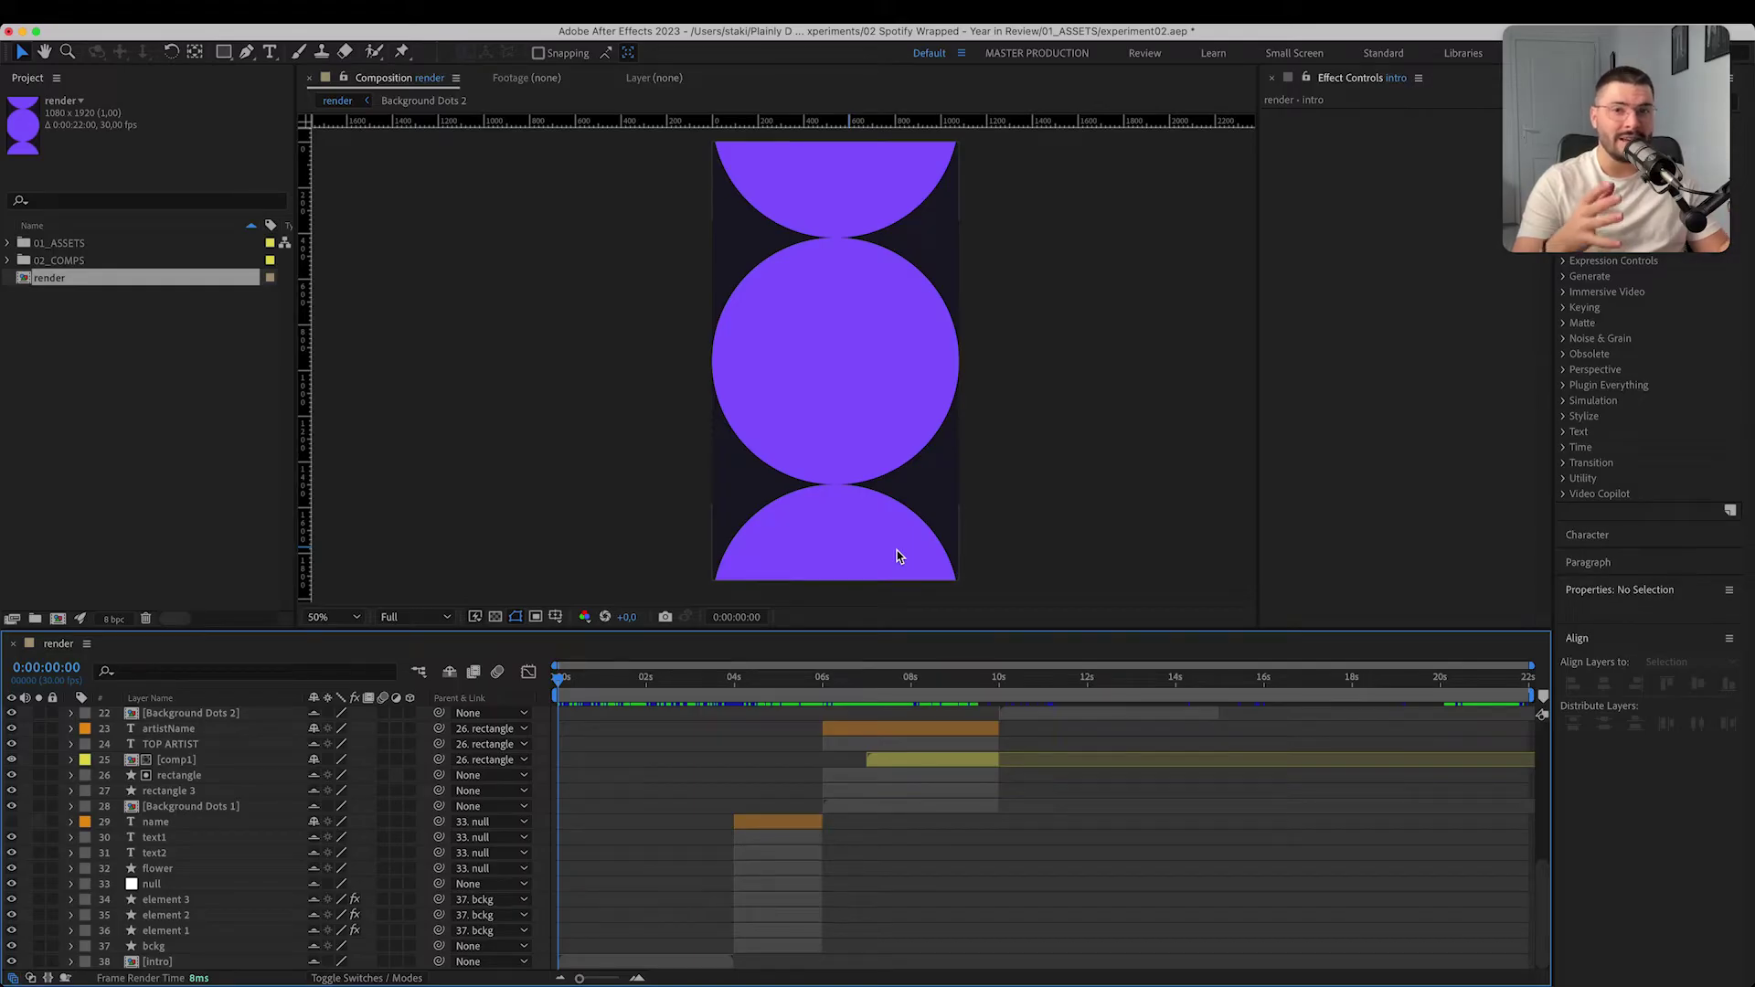
pyautogui.press('space')
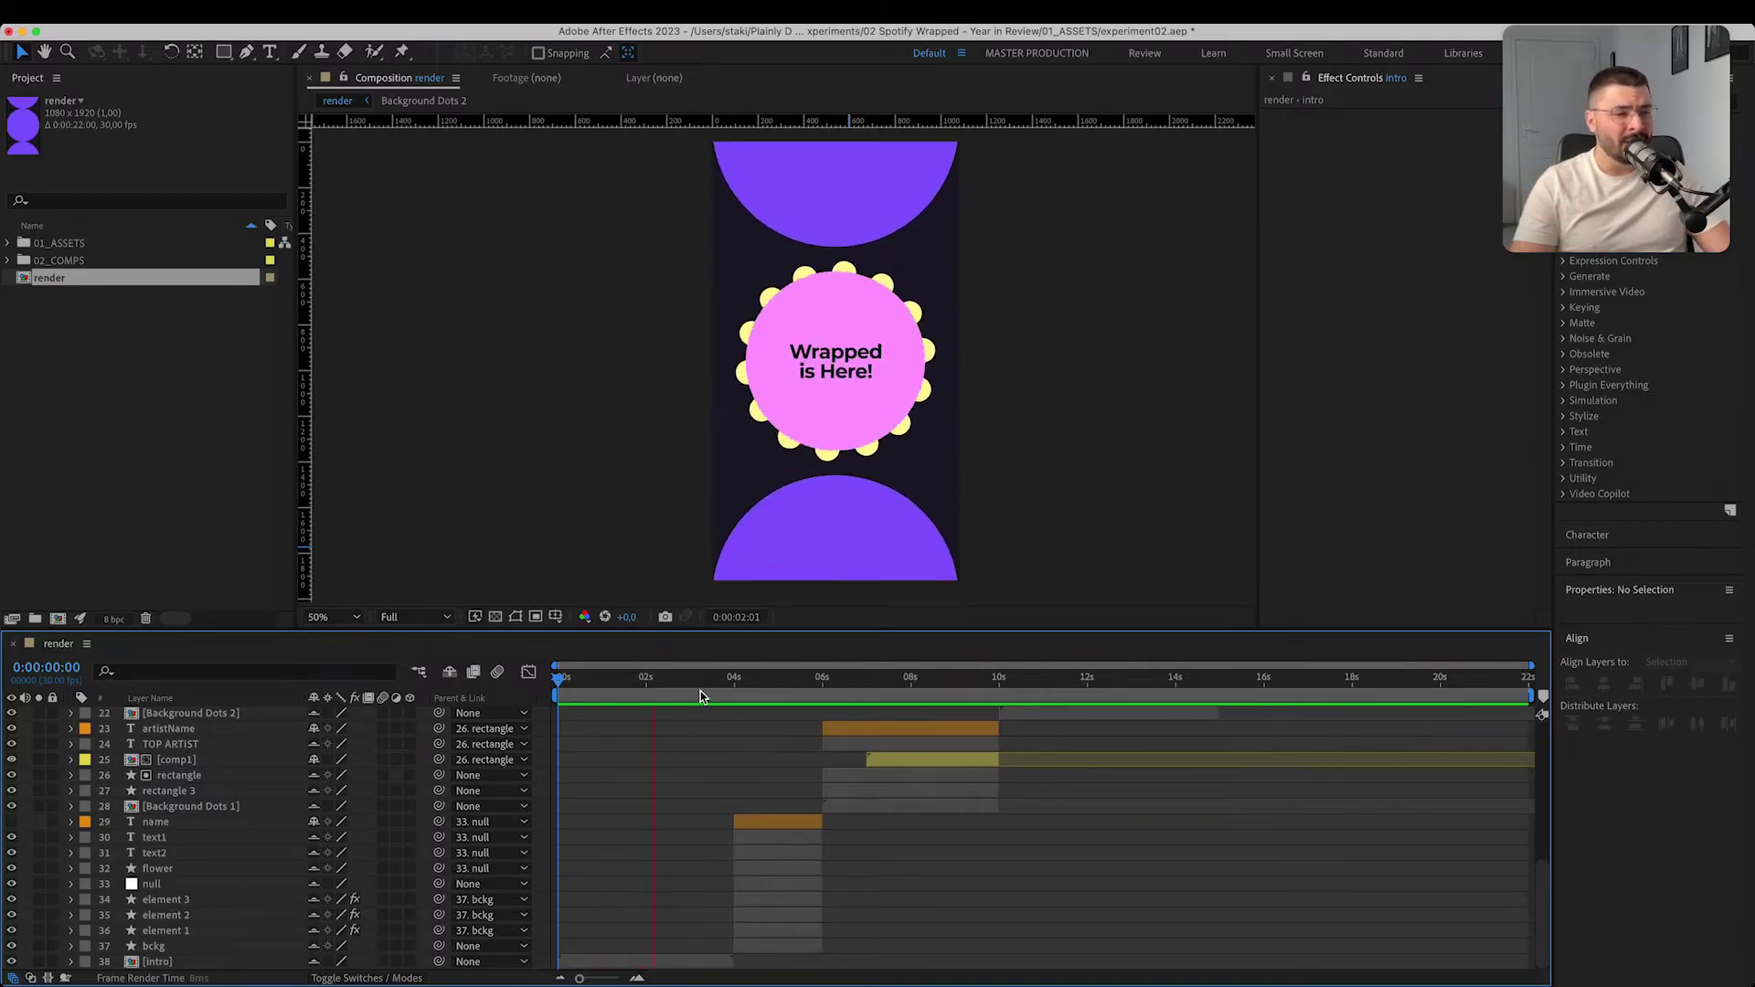
pyautogui.click(749, 687)
pyautogui.click(798, 820)
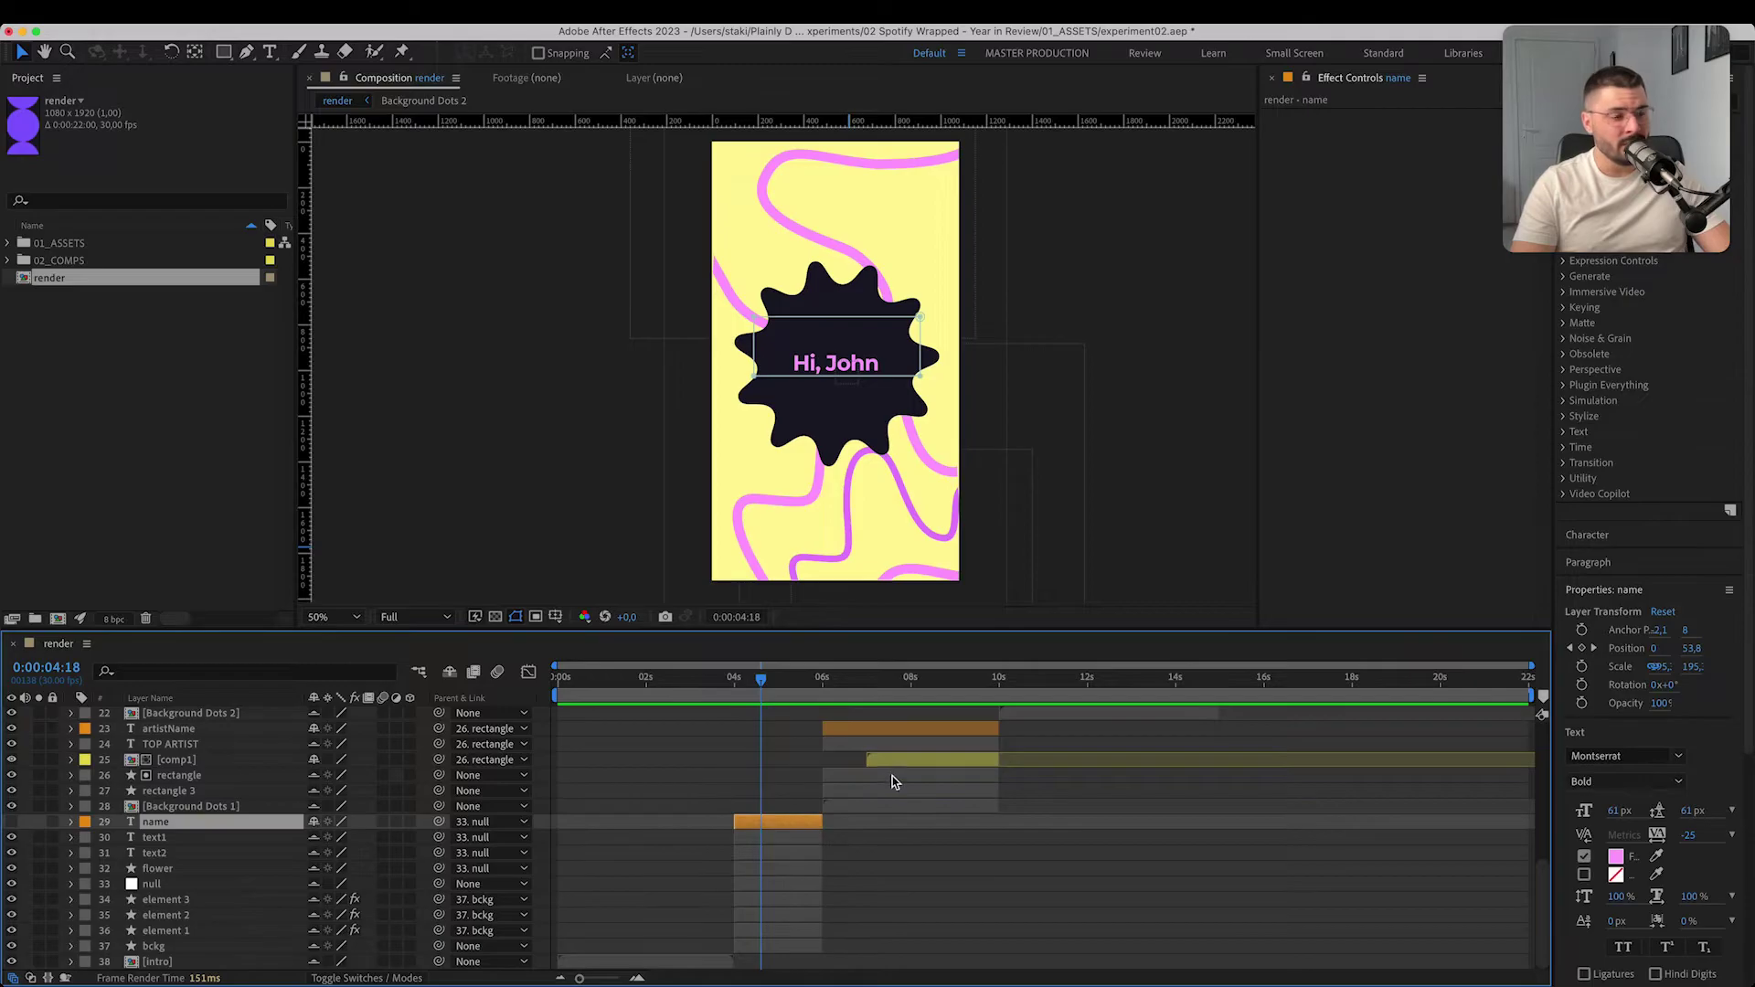
pyautogui.scroll(3, 896, 779)
pyautogui.click(900, 804)
pyautogui.scroll(5, 1055, 801)
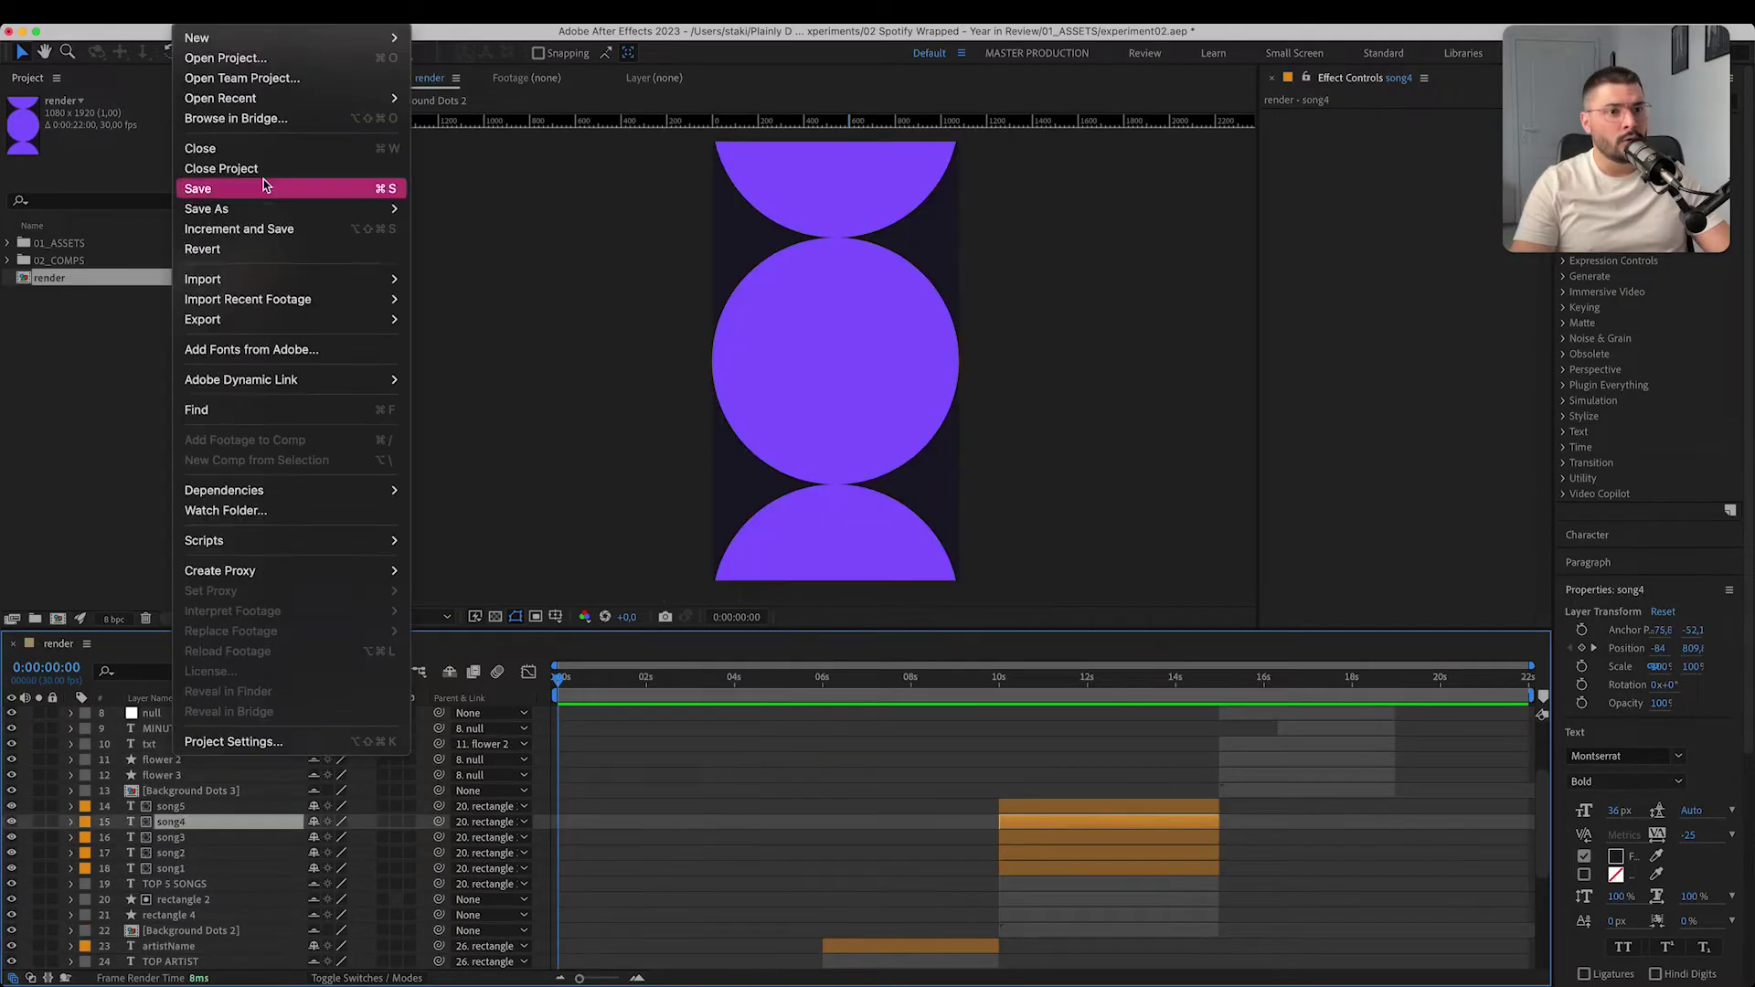
# Step: Collect the project files and fonts into a Collected folder with File > Dependencies > Collect Files
pyautogui.moveTo(313, 490)
pyautogui.click(470, 490)
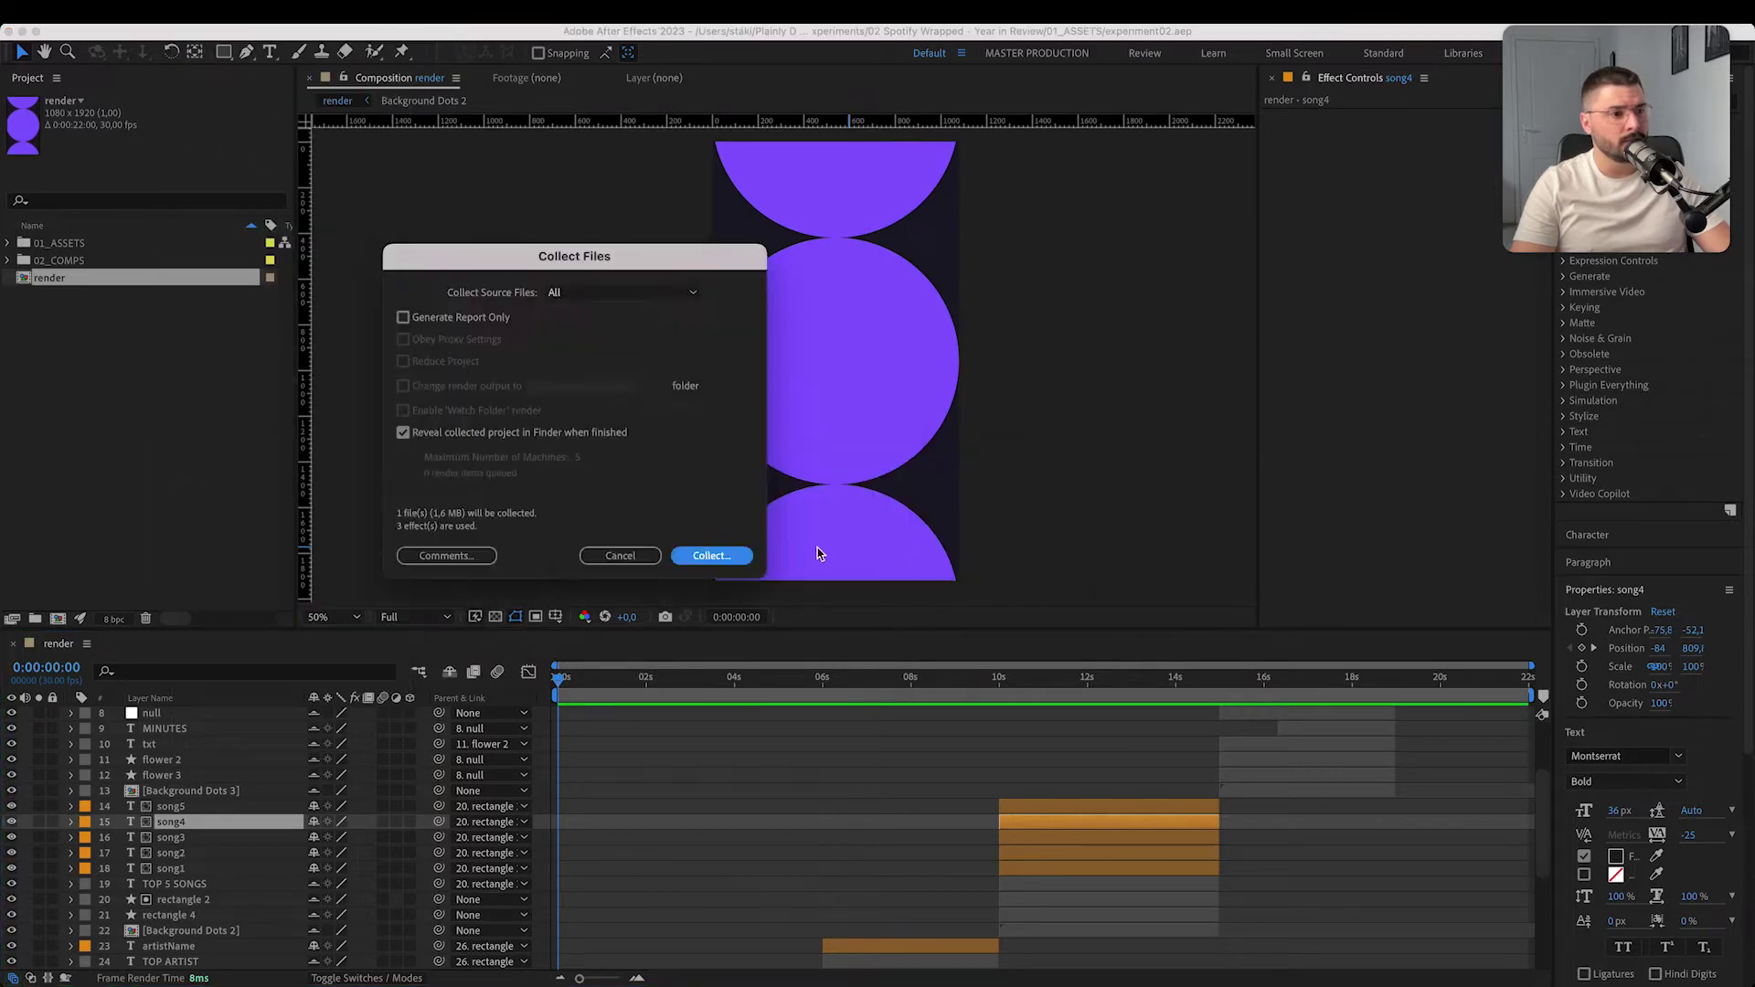
pyautogui.click(709, 552)
pyautogui.press('Return')
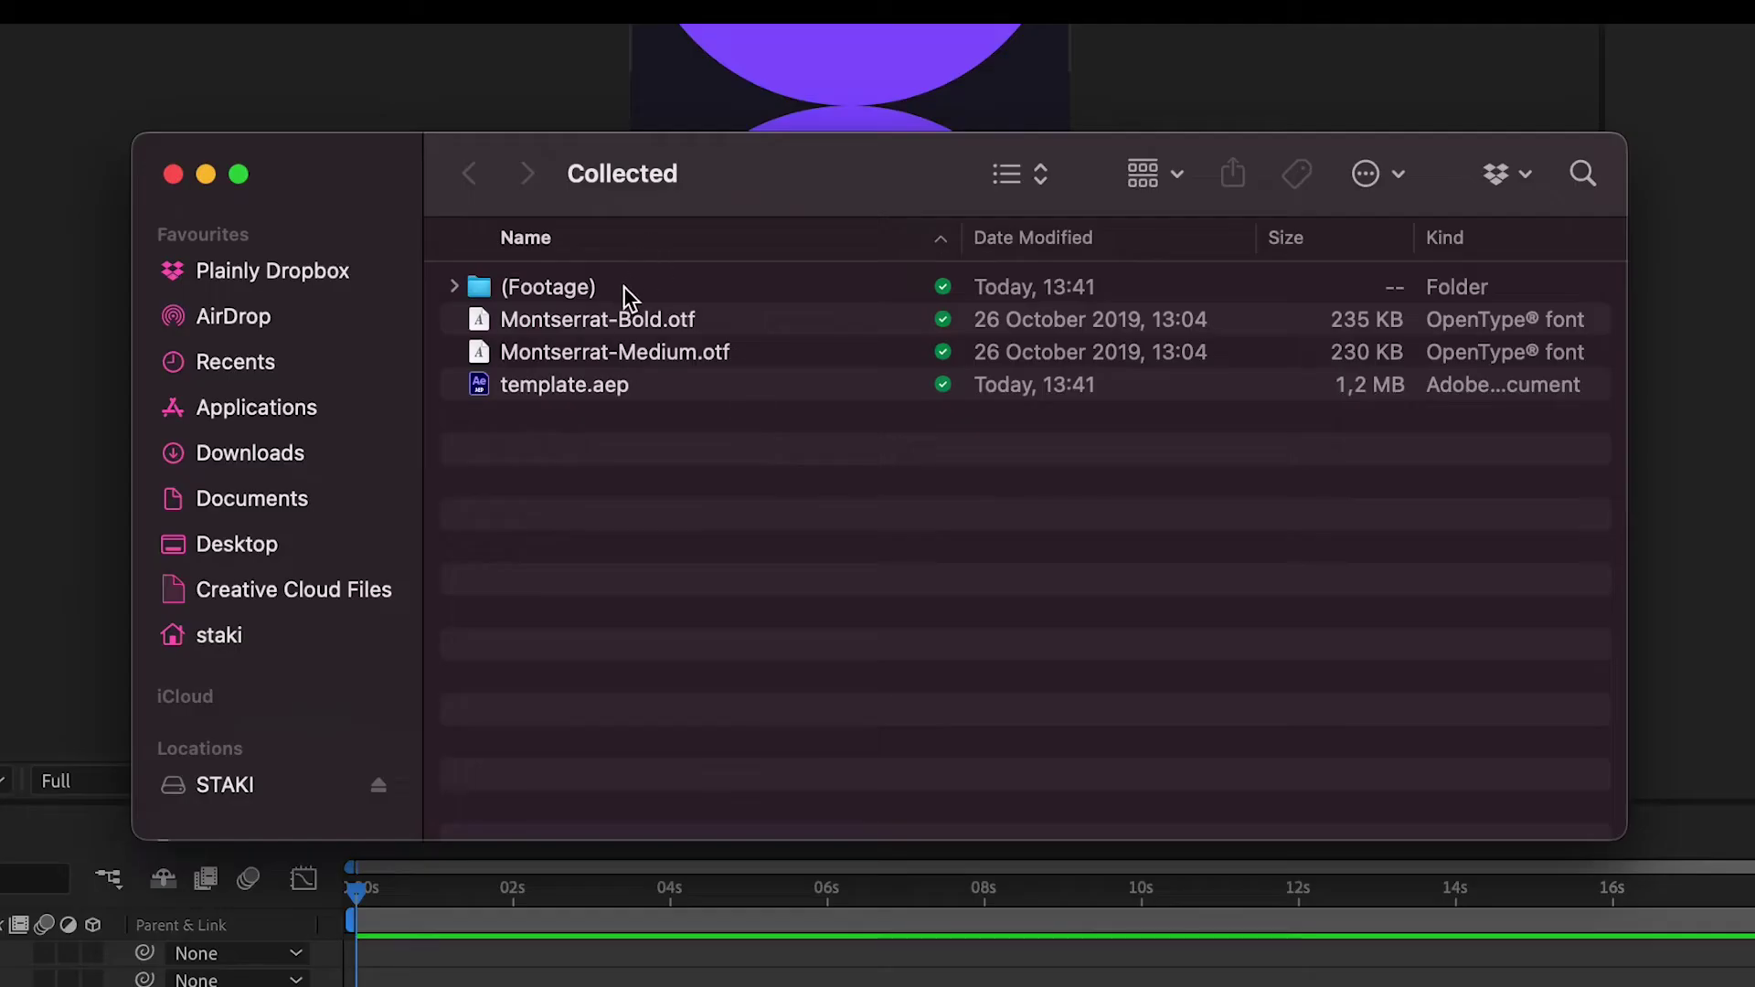
# Step: Select all four collected items in Finder and compress them into a zip
pyautogui.click(627, 297)
pyautogui.keyDown('shift'); pyautogui.click(611, 393); pyautogui.keyUp('shift')
pyautogui.rightClick(618, 396)
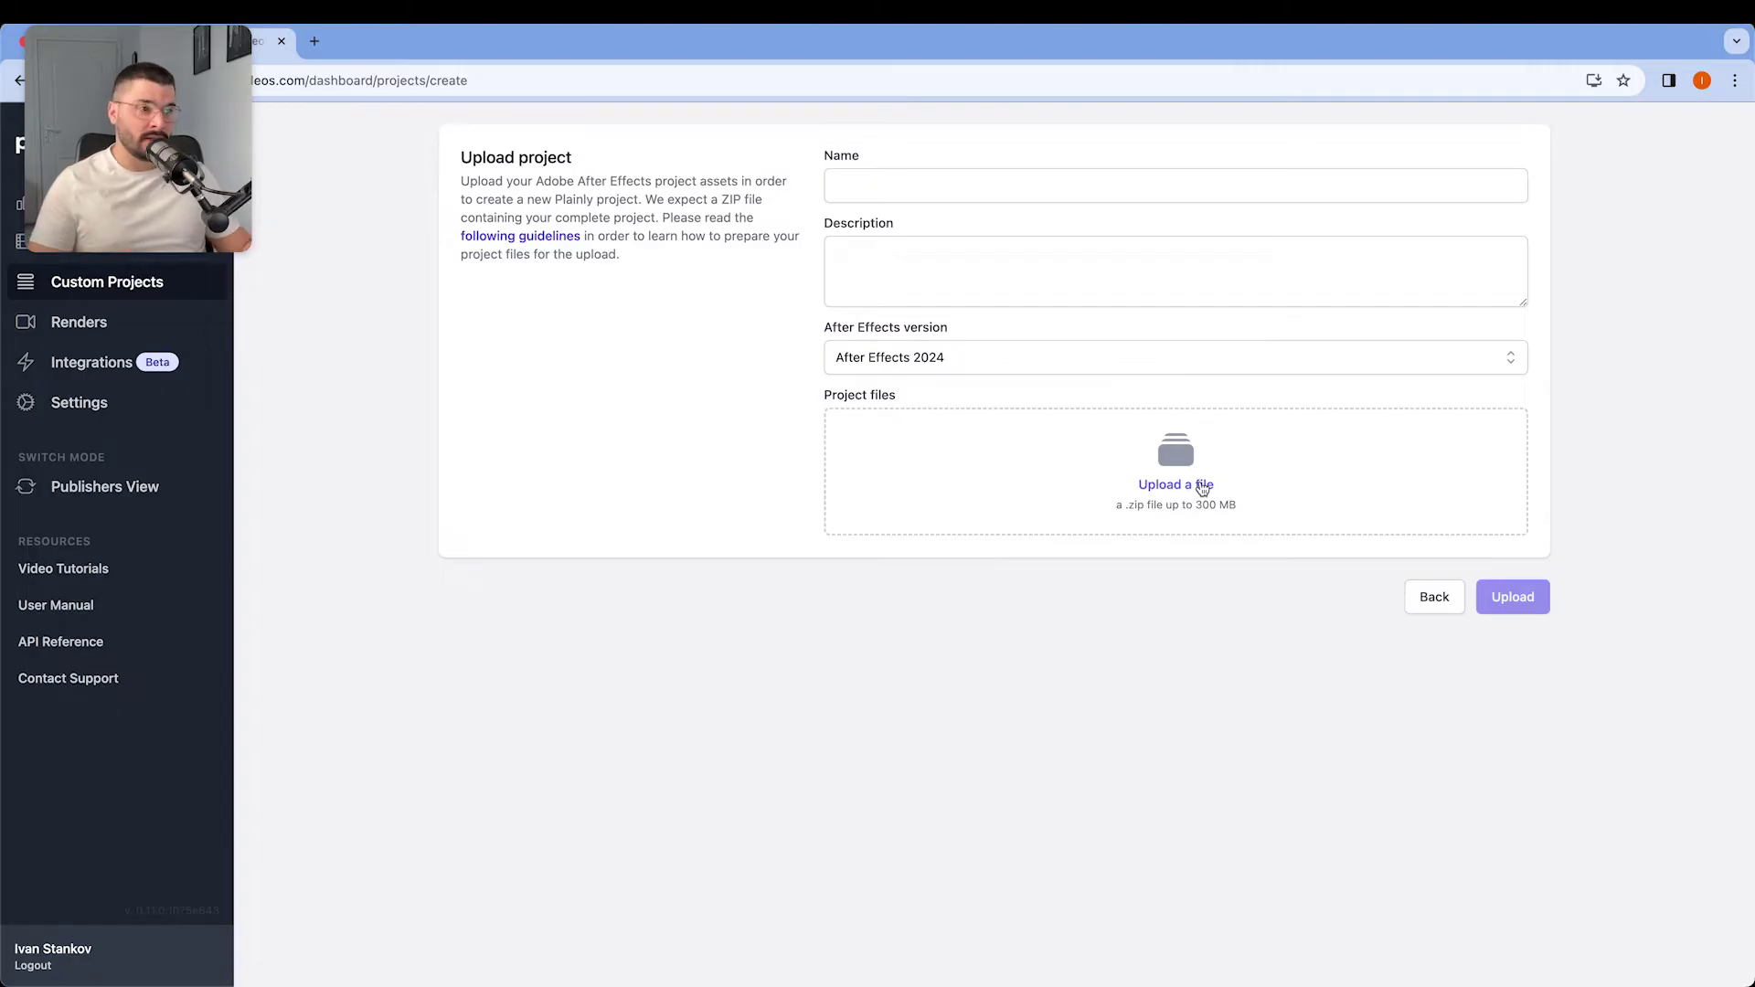
# Step: Upload template.zip as a new project named 'Spotify Wrapped'
pyautogui.click(1203, 486)
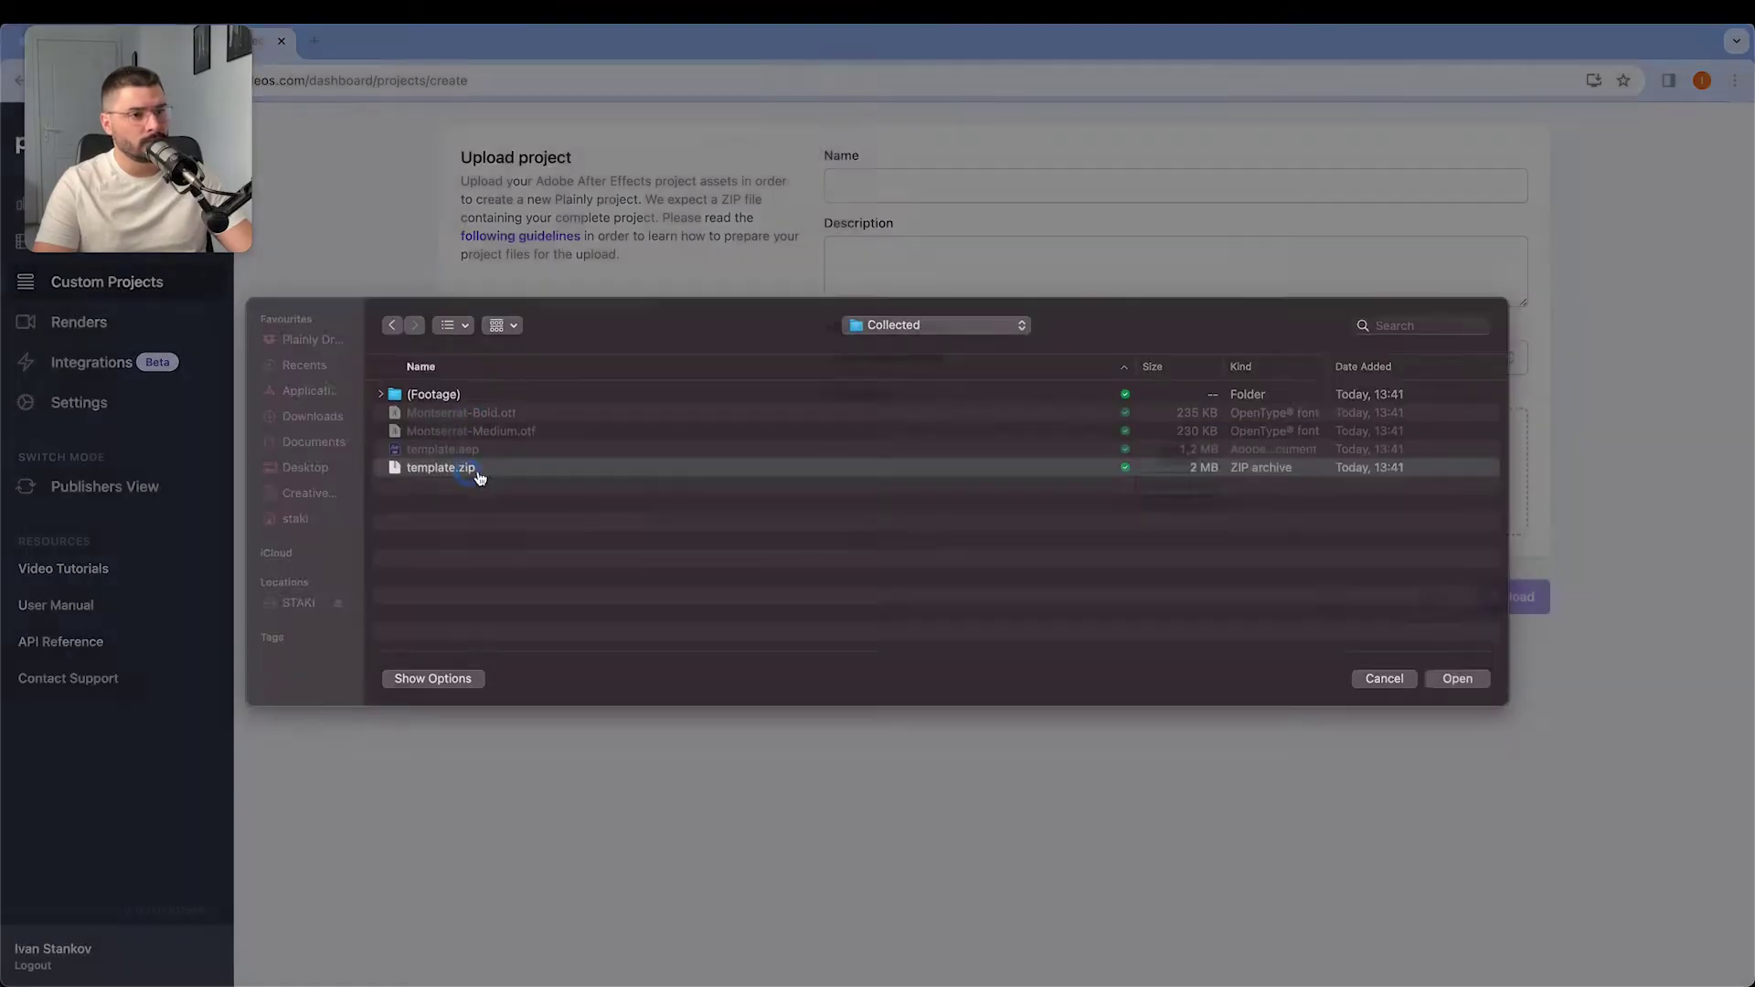
pyautogui.doubleClick(478, 471)
pyautogui.click(1113, 197)
pyautogui.write('Spotify Wrapped')
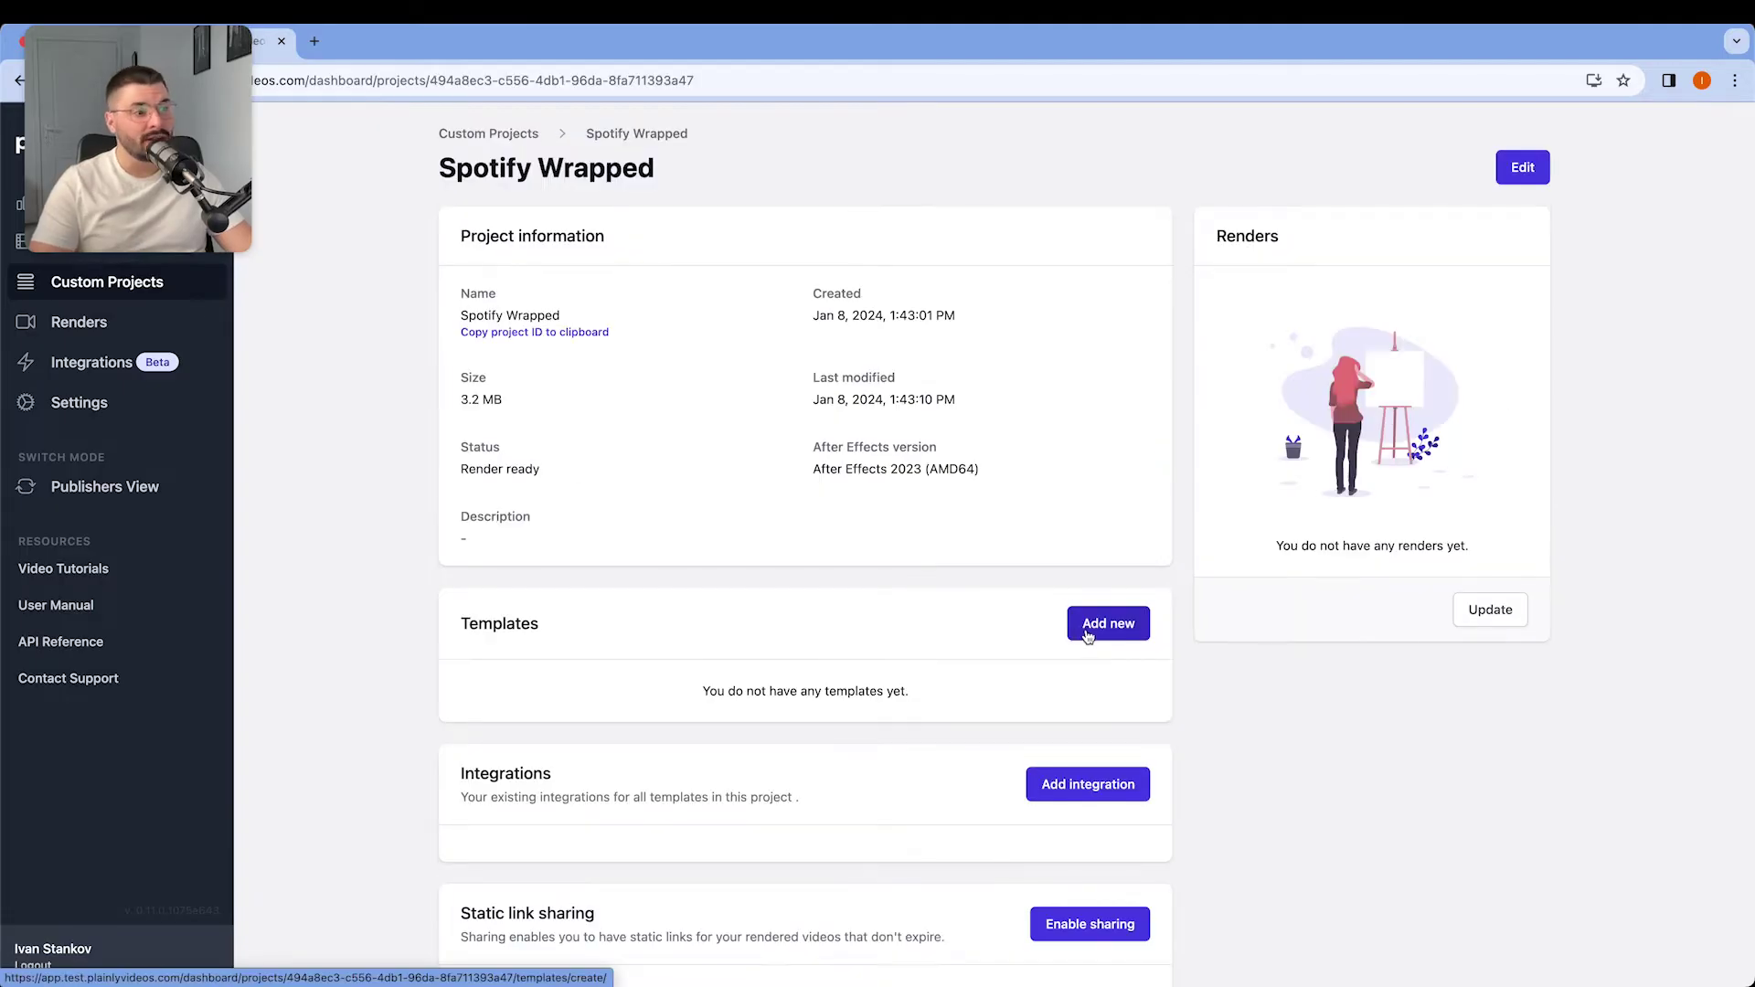
# Step: Add a new template that uses the 22-second render composition
pyautogui.click(1088, 630)
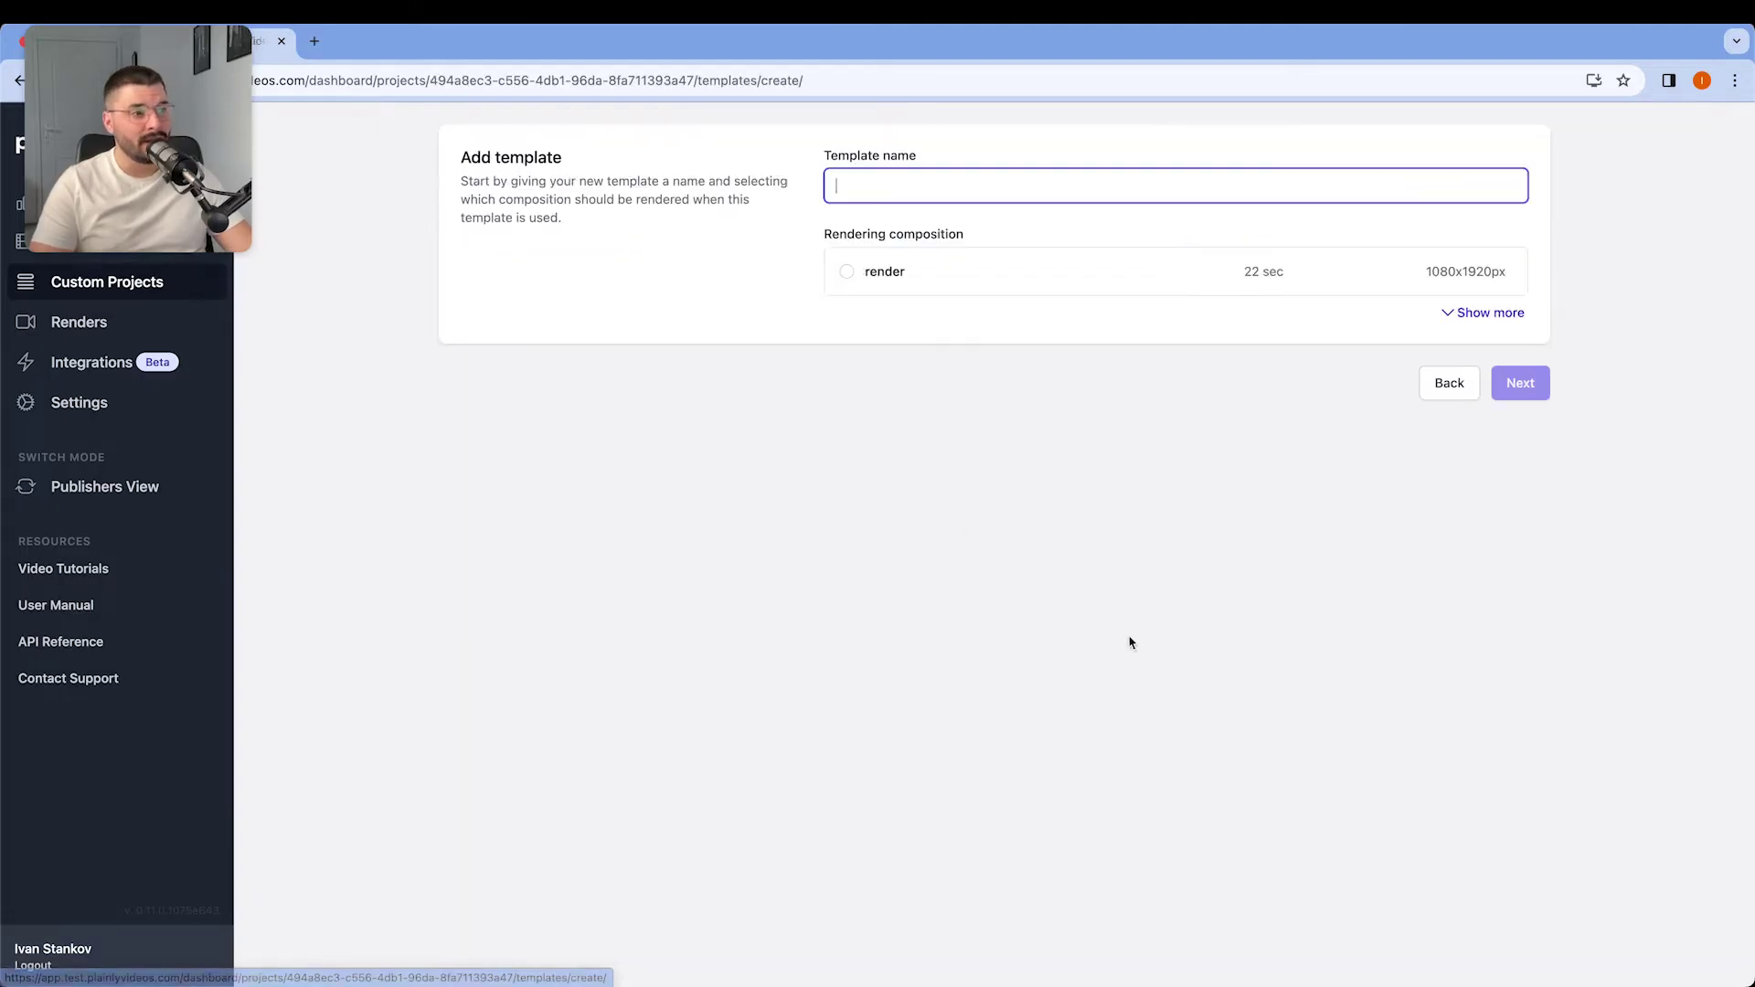
pyautogui.click(890, 273)
pyautogui.click(905, 188)
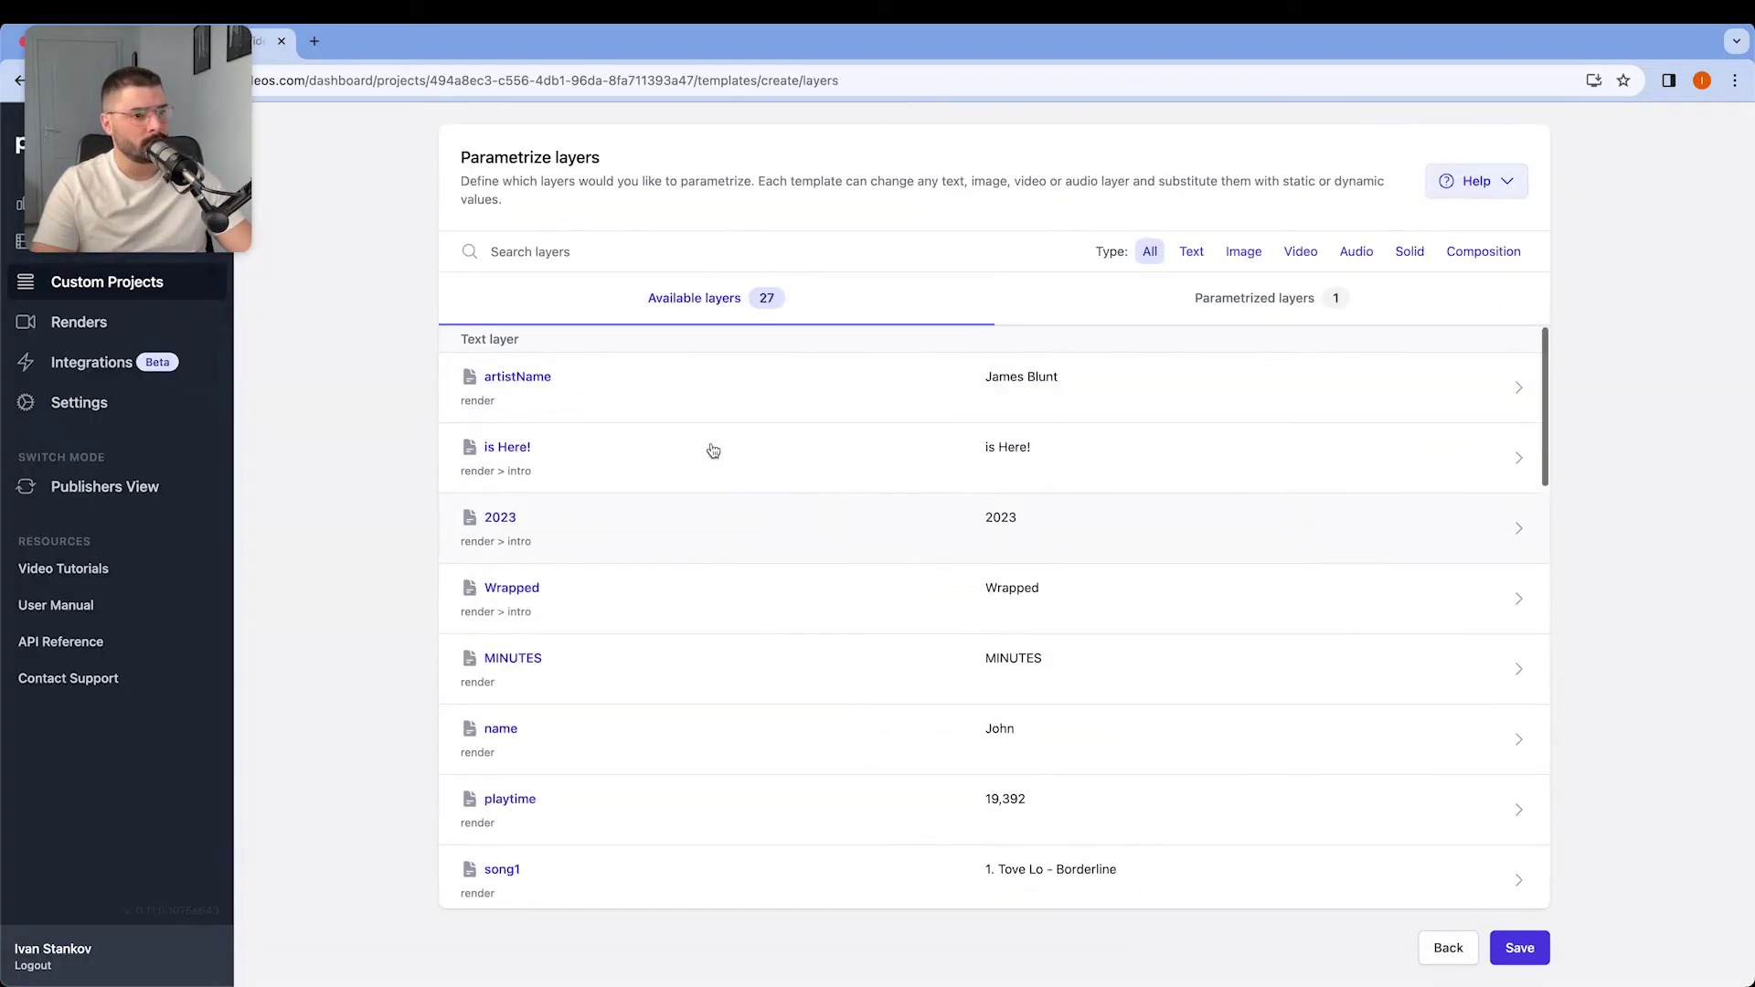
# Step: Make the song layers, including song5, dynamic parameters
pyautogui.scroll(-3, 714, 457)
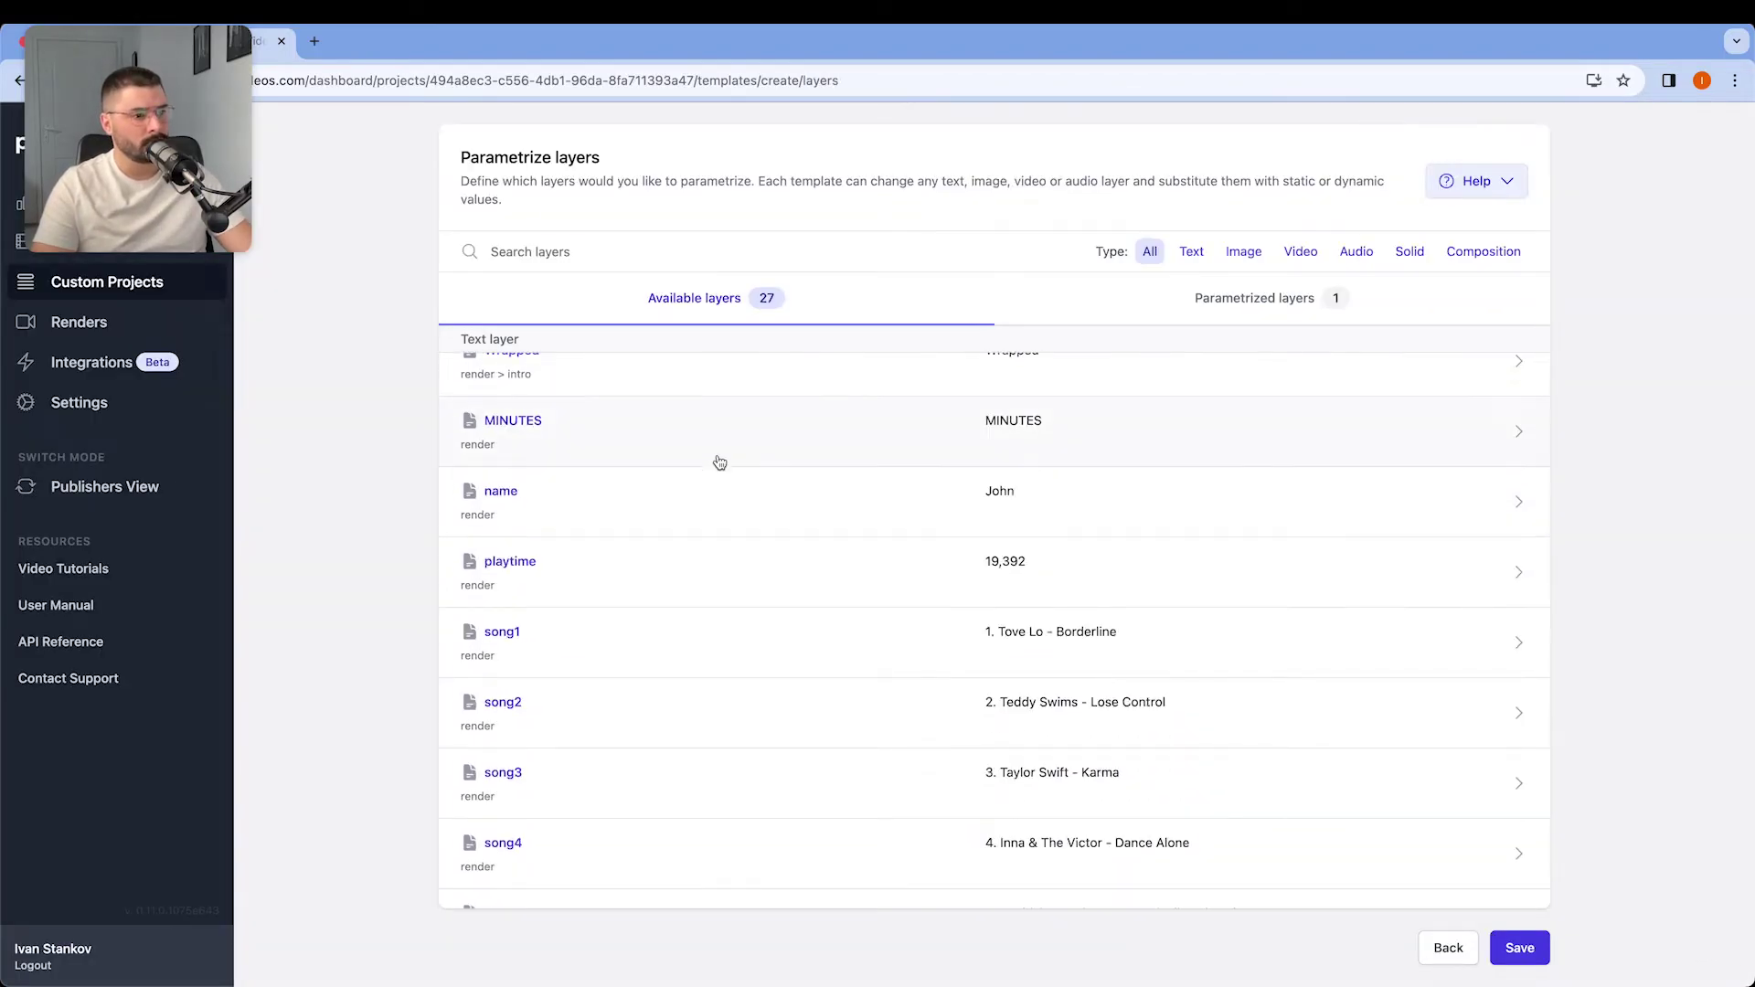
pyautogui.scroll(-3, 719, 462)
pyautogui.click(1514, 548)
pyautogui.press('Return')
pyautogui.click(503, 749)
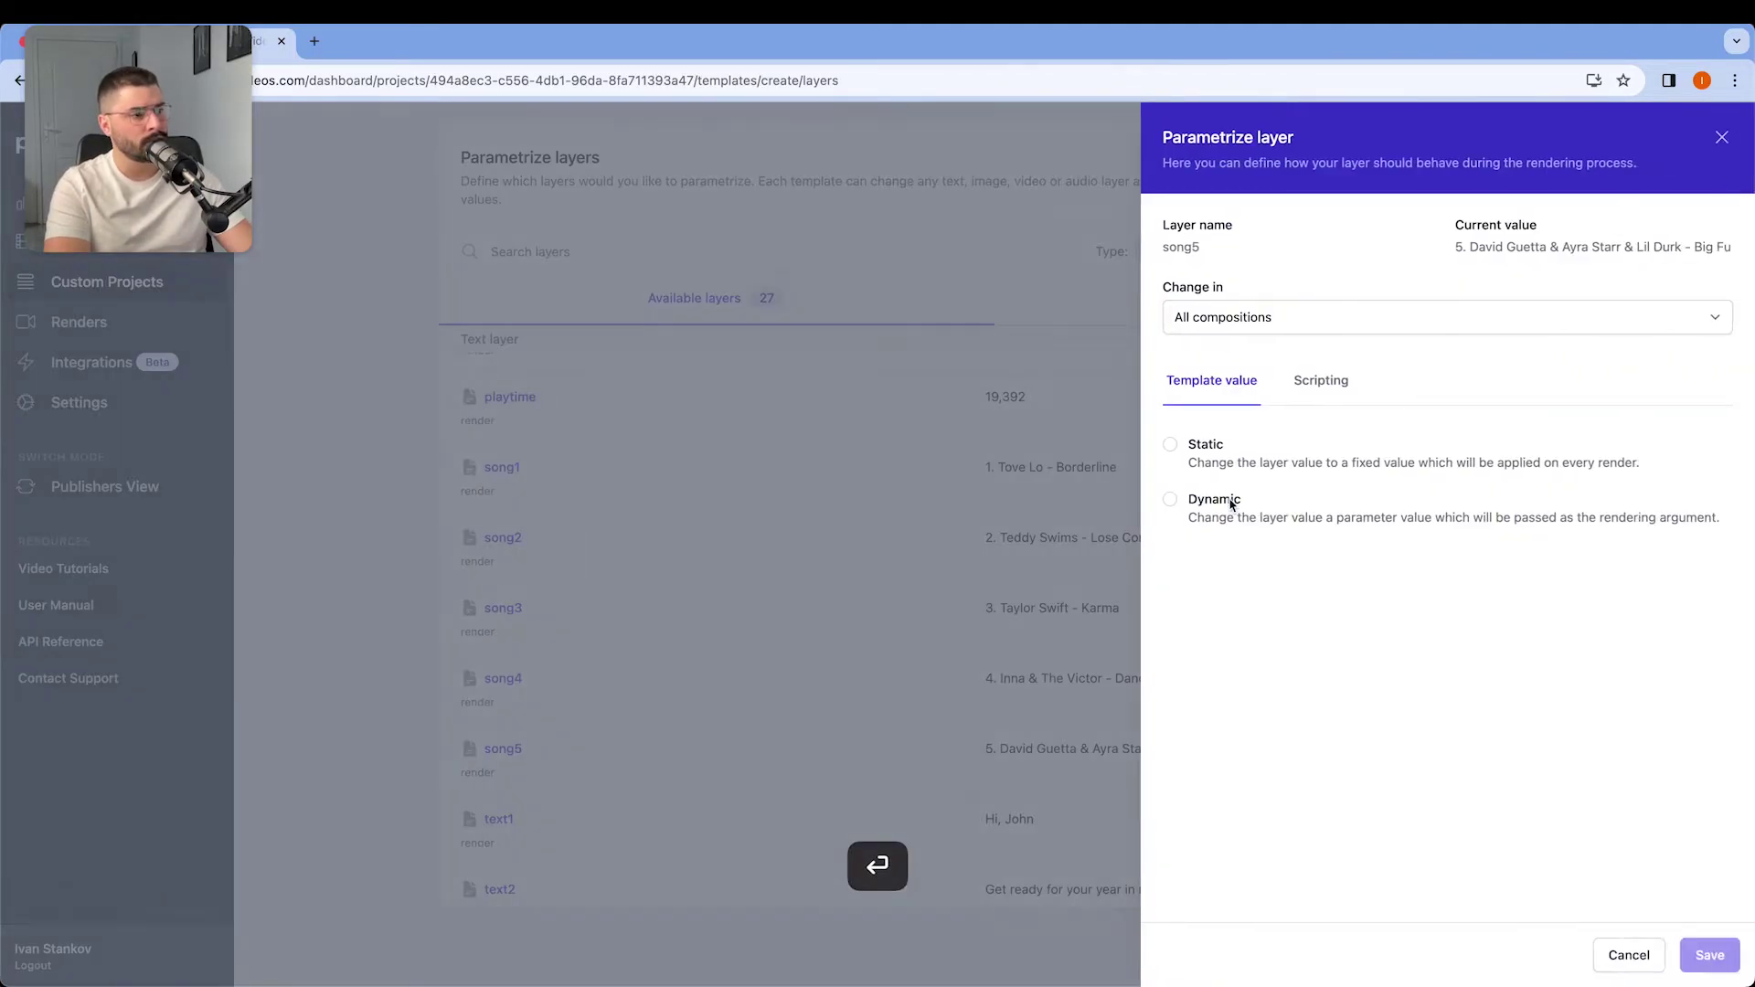
pyautogui.press('Escape')
pyautogui.scroll(-6, 768, 667)
pyautogui.scroll(6, 752, 529)
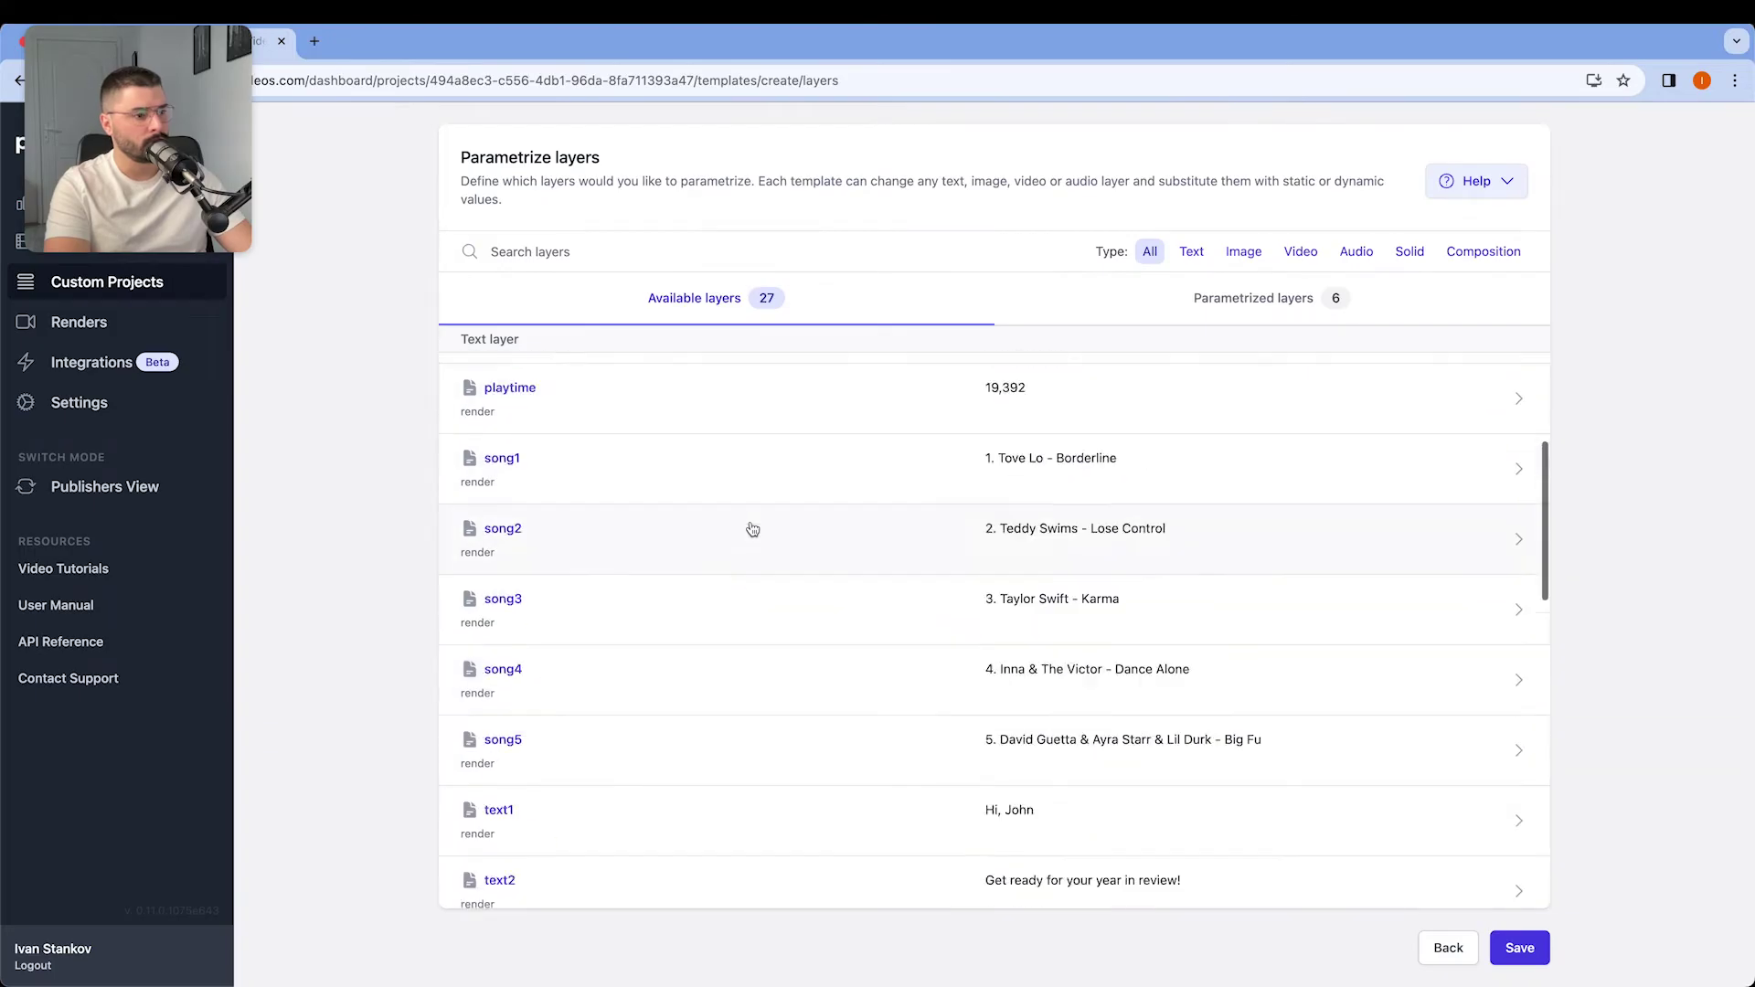
# Step: Make the playtime, name and artistImage layers dynamic and save the render template
pyautogui.click(695, 399)
pyautogui.press('Return')
pyautogui.click(560, 728)
pyautogui.press('Return')
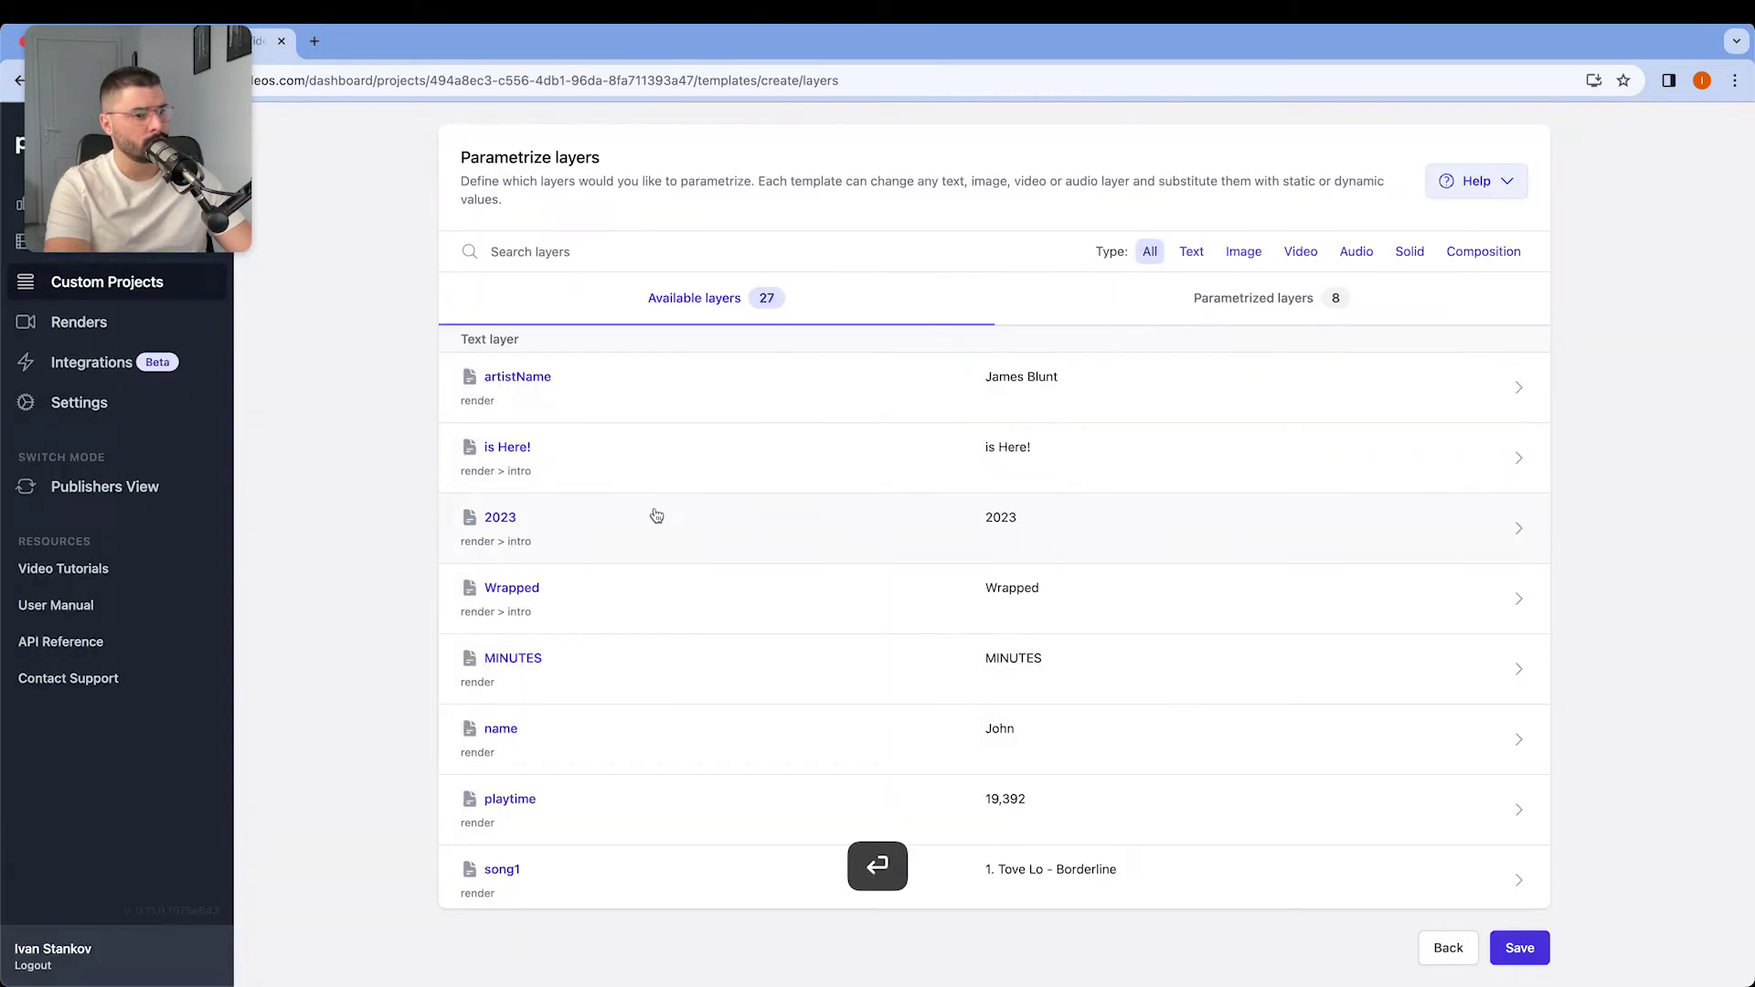
pyautogui.scroll(-9, 678, 517)
pyautogui.click(1132, 469)
pyautogui.press('Return')
pyautogui.scroll(-2, 765, 549)
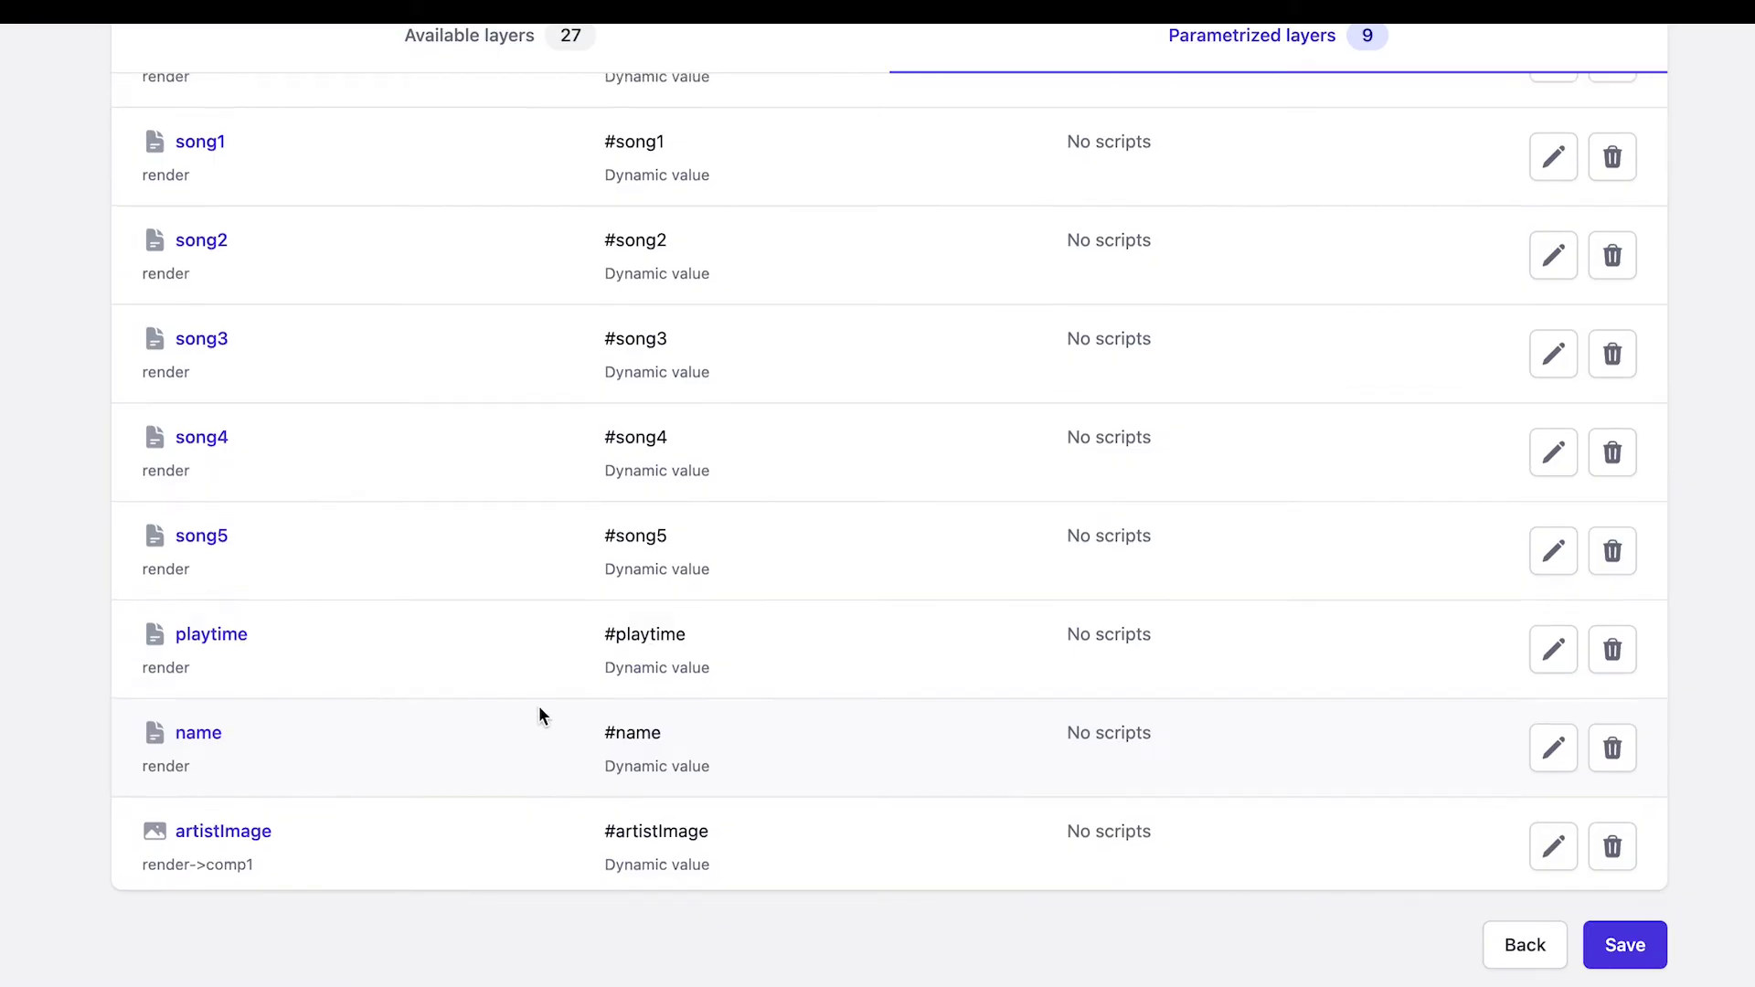
pyautogui.scroll(1, 744, 777)
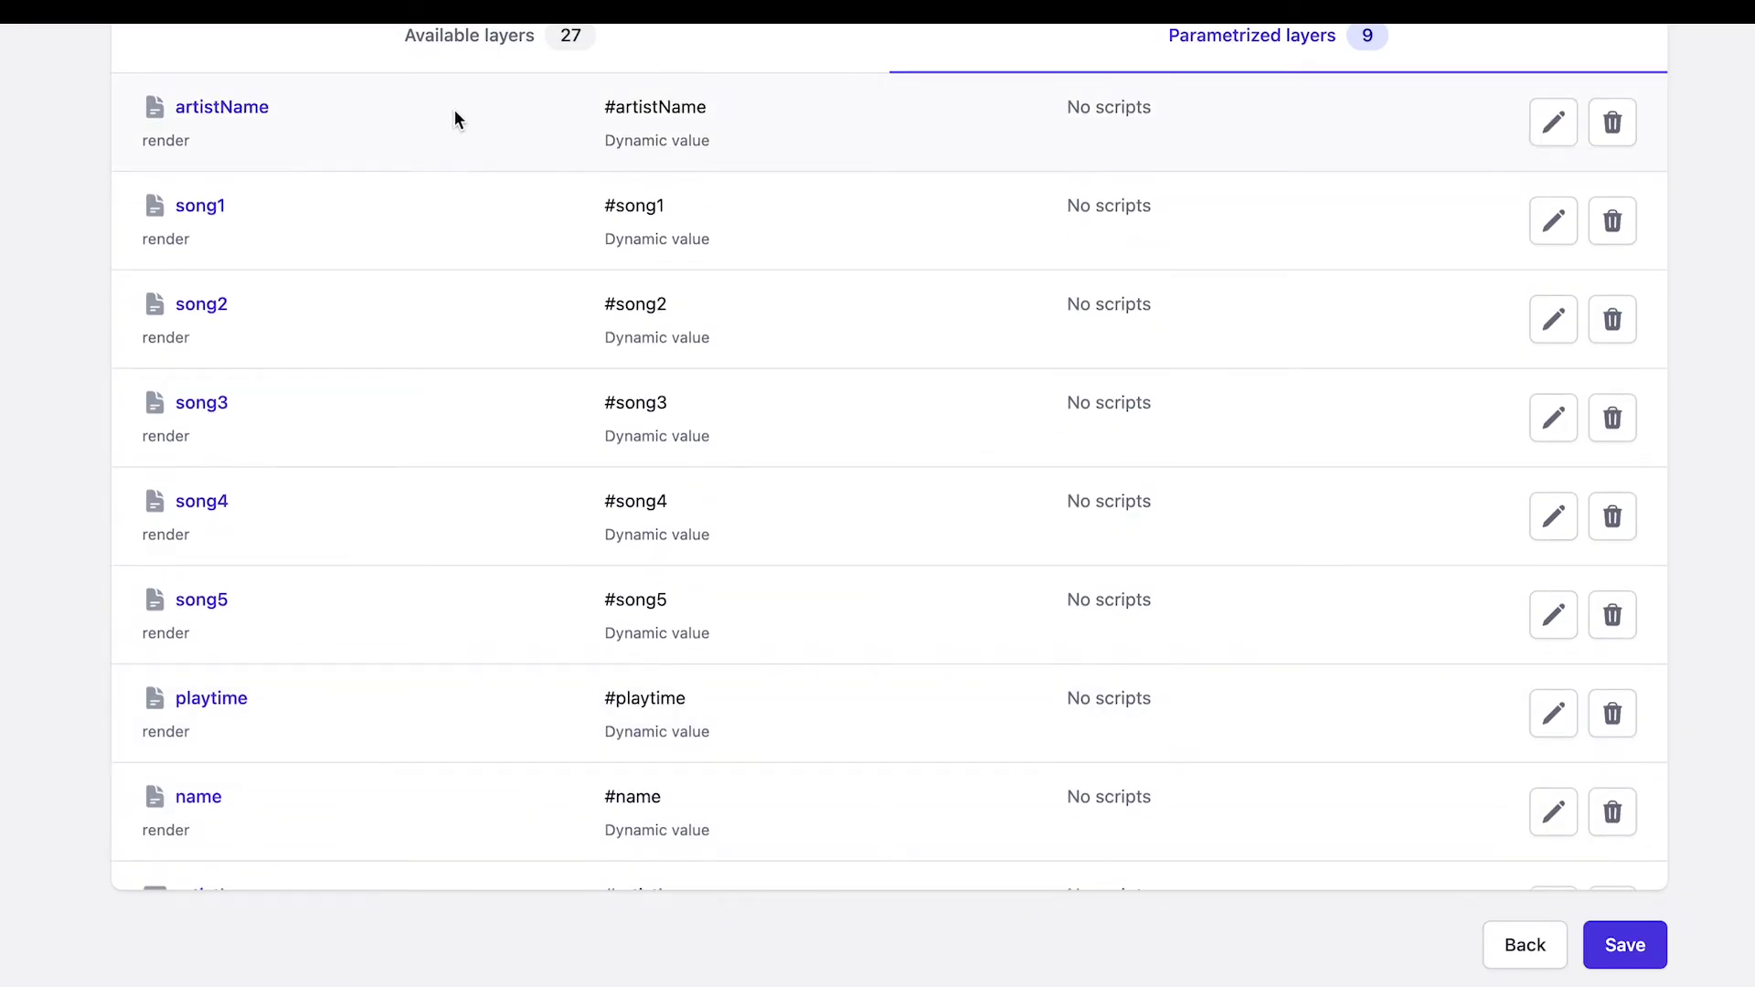
pyautogui.scroll(-1, 385, 183)
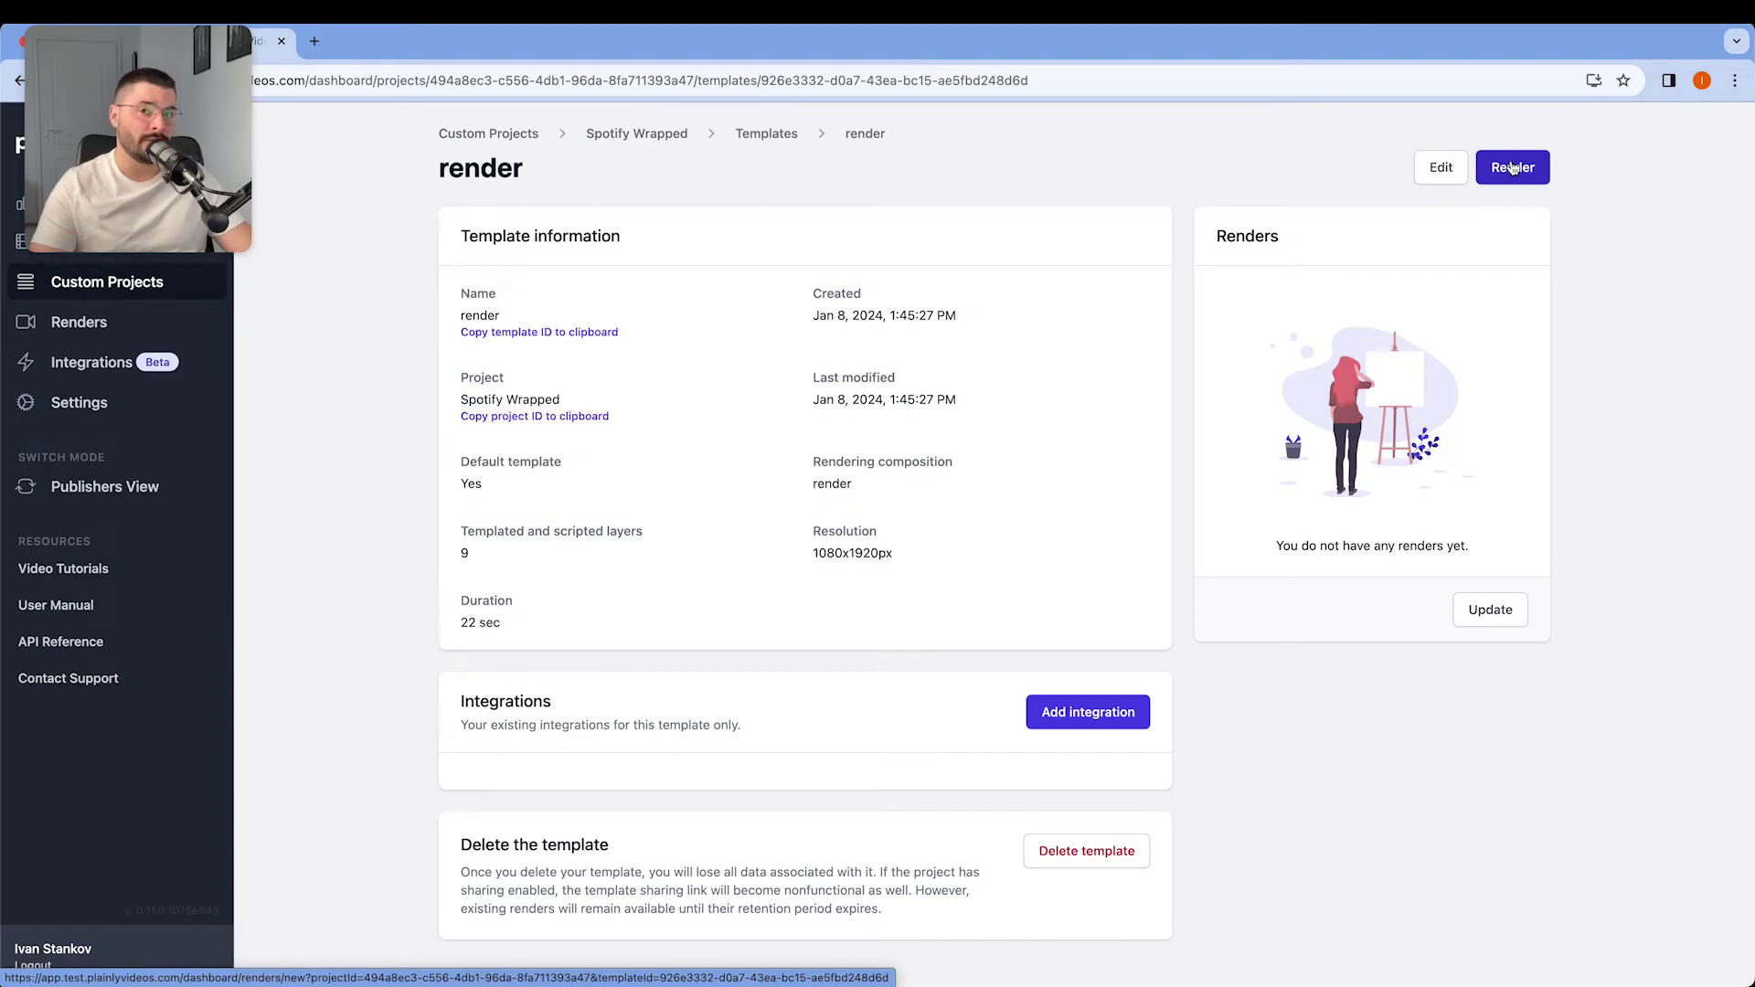
# Step: Open Batch Render from the render template's Render video form
pyautogui.click(1513, 167)
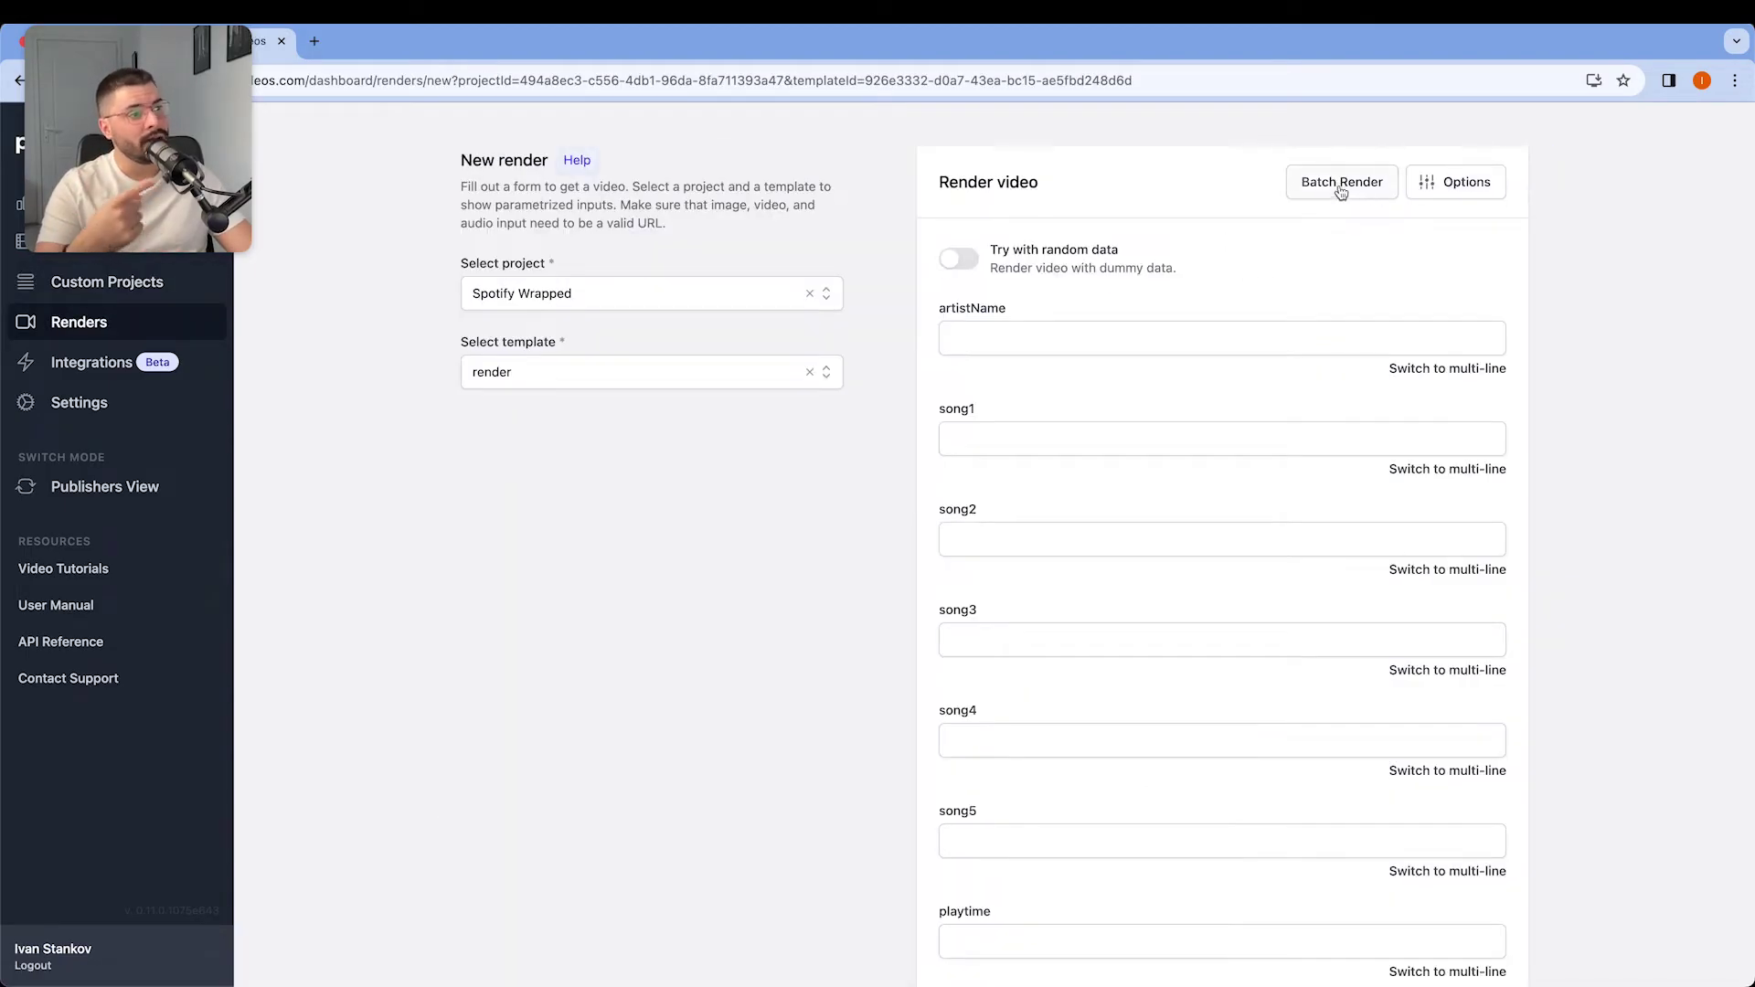
pyautogui.click(1341, 183)
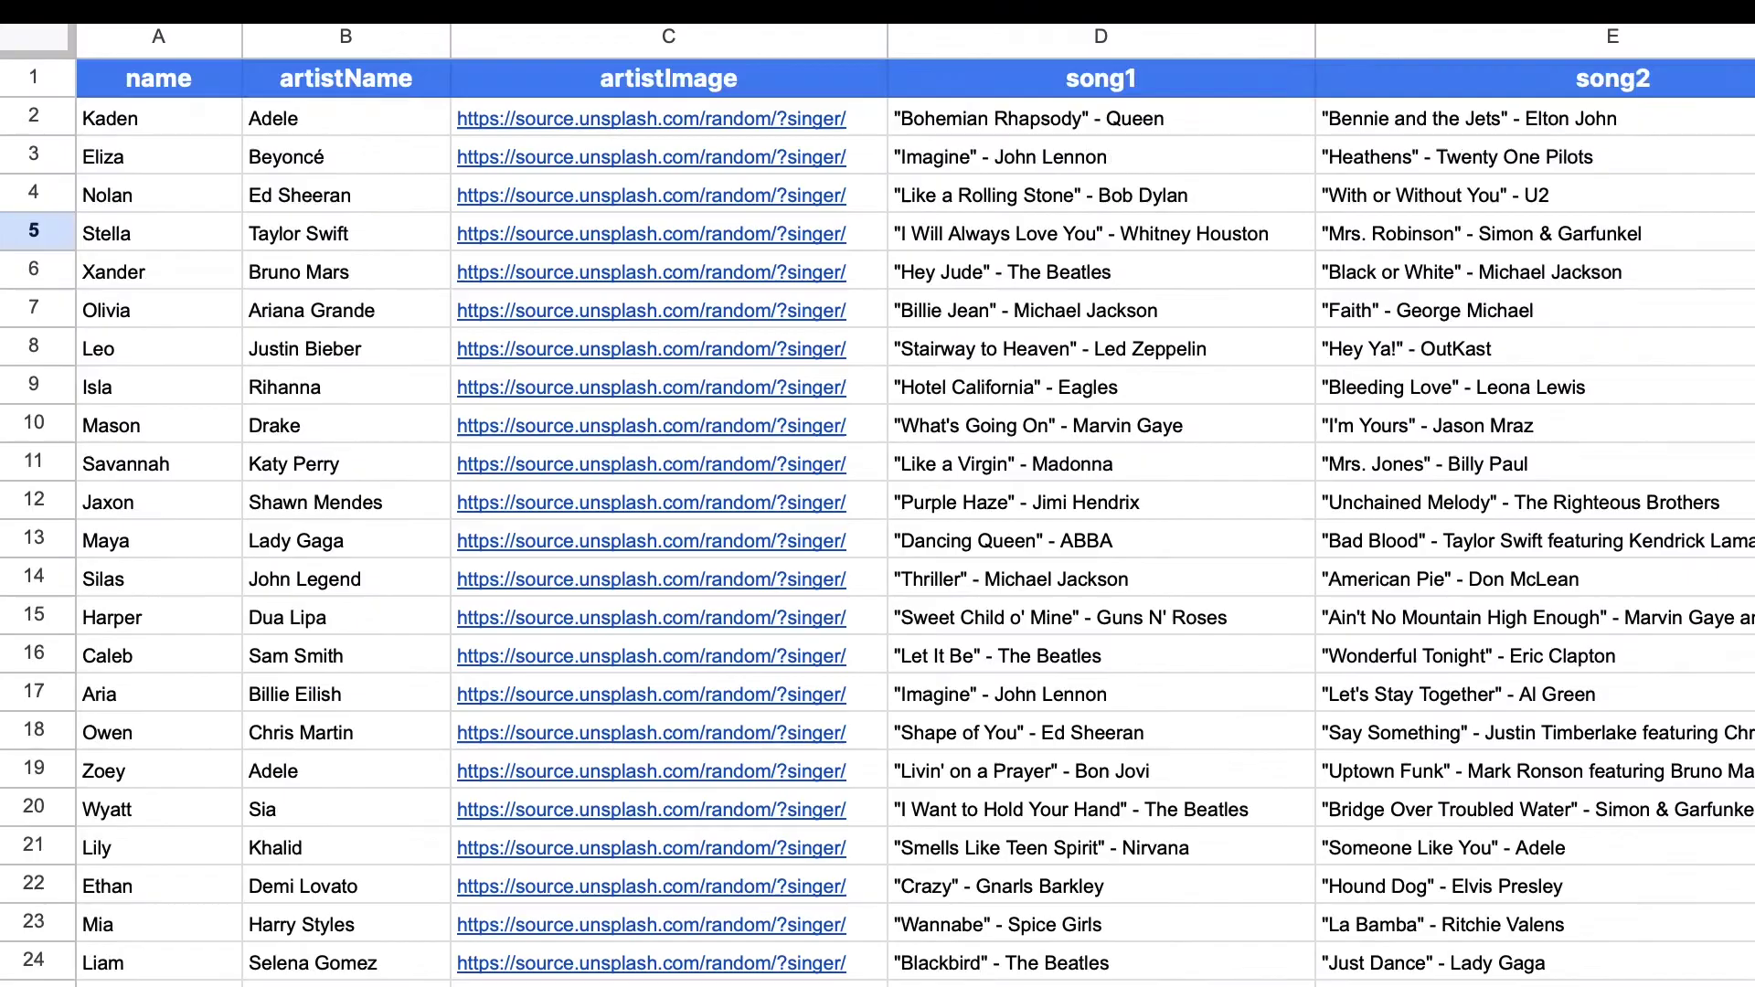
# Step: Review the Experiment 02 sheet columns, select cell D2, and show File > Download formats including .csv
pyautogui.scroll(-20, 673, 302)
pyautogui.scroll(3, 673, 302)
pyautogui.scroll(20, 877, 512)
pyautogui.moveTo(851, 167)
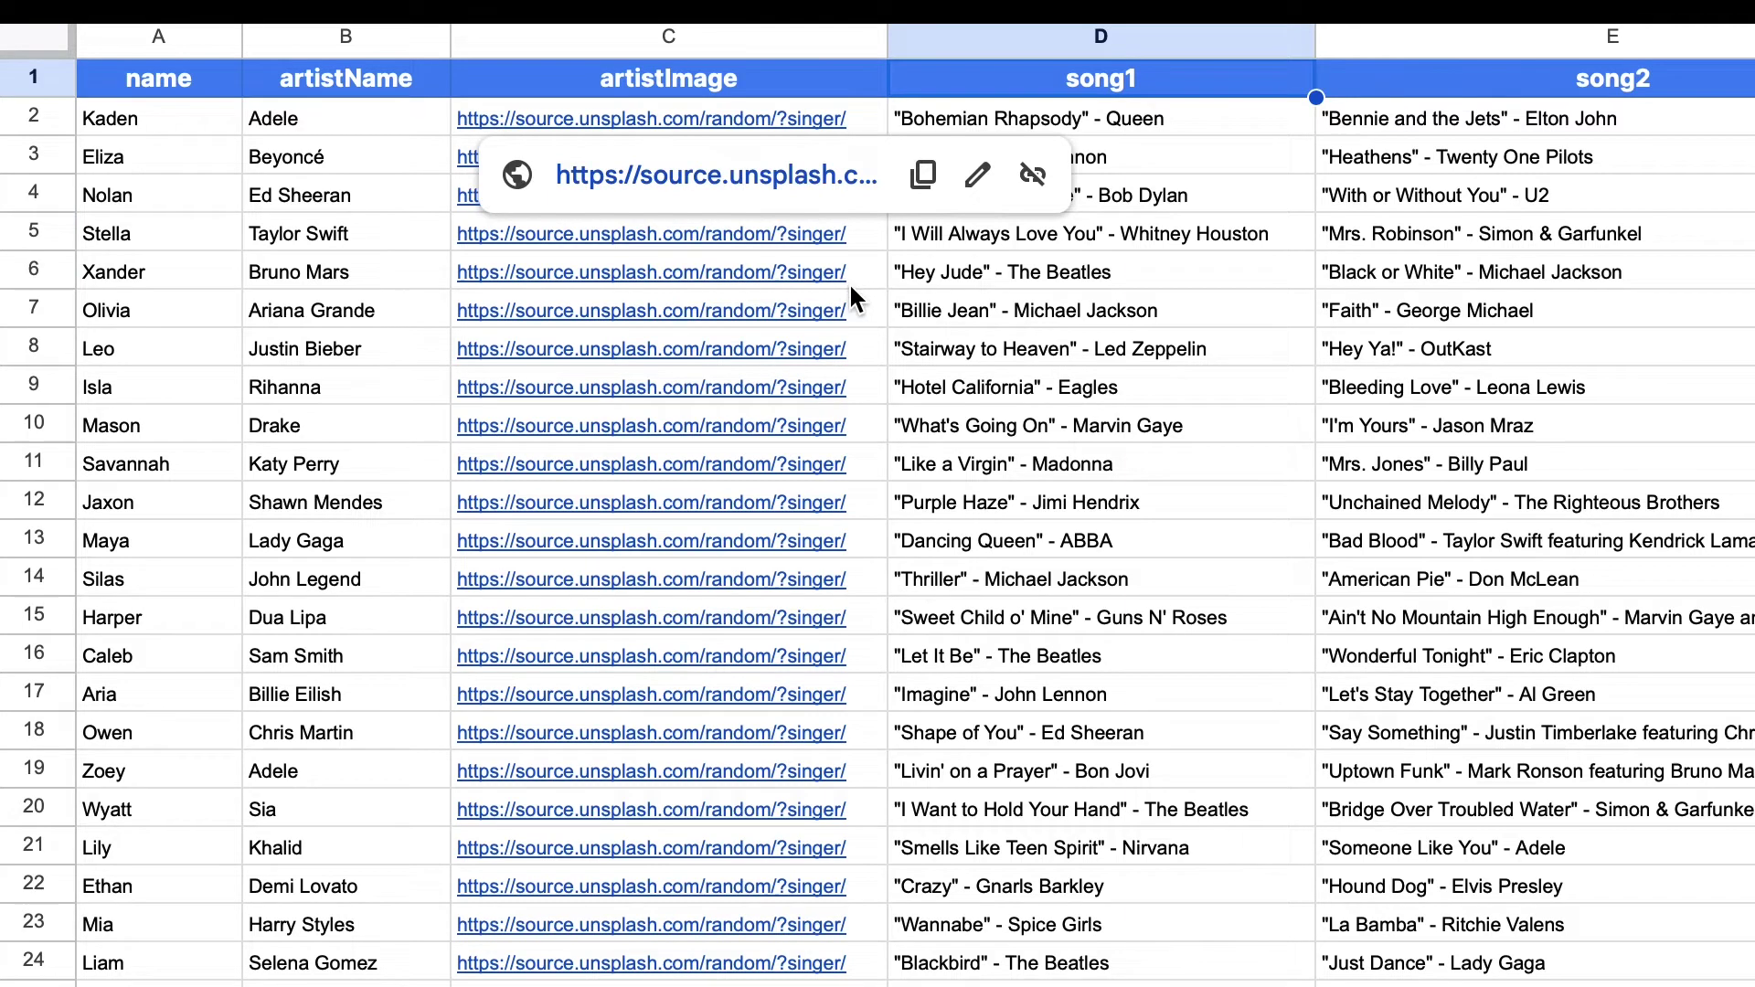
pyautogui.click(1167, 128)
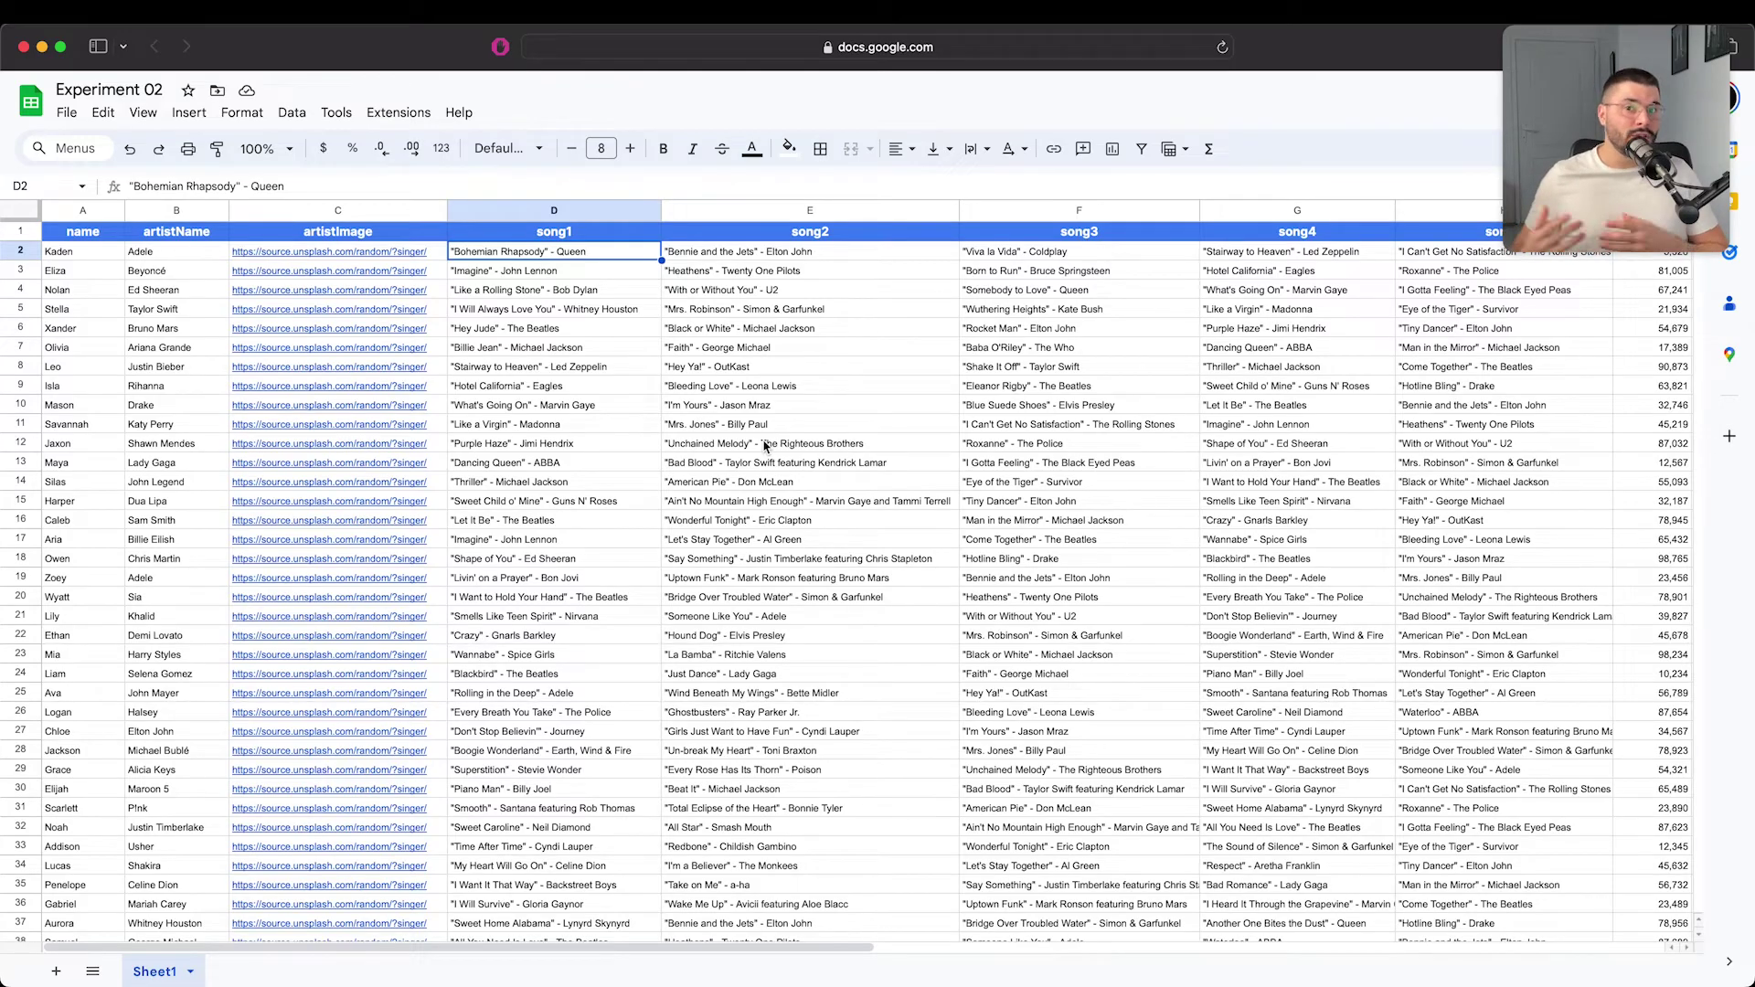
pyautogui.click(67, 111)
pyautogui.moveTo(201, 339)
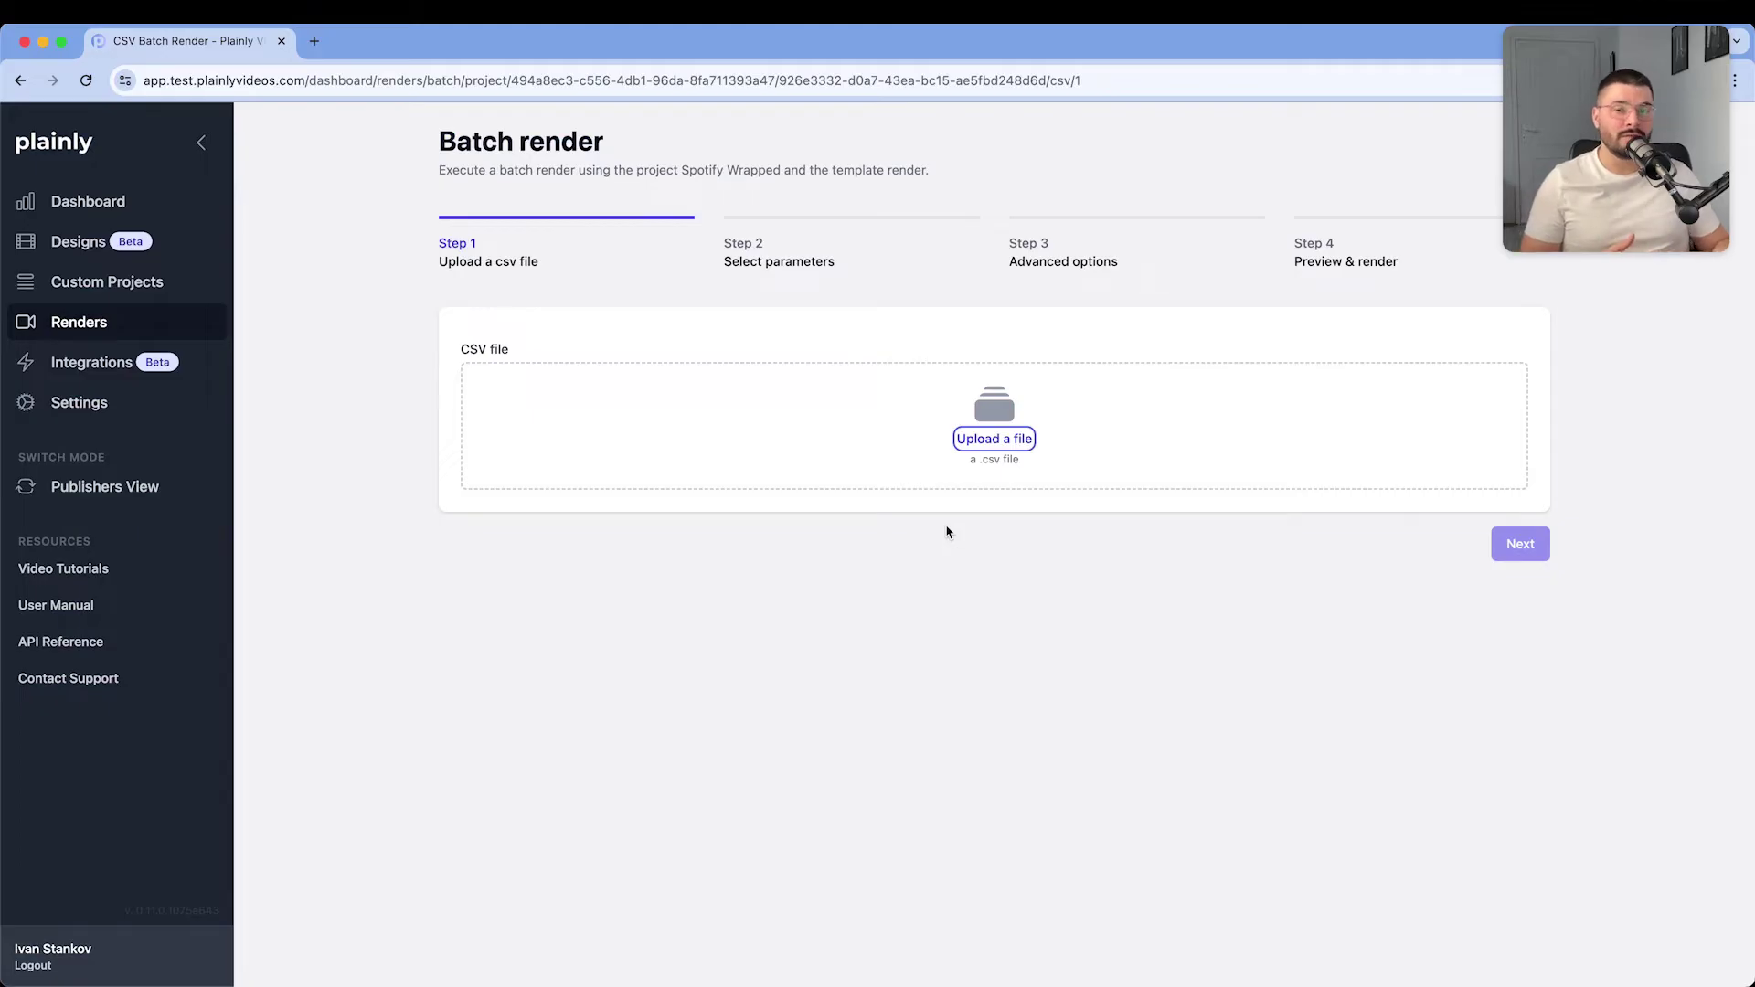
# Step: Upload the 100-row CSV and map artistName, song1–song5, playtime, name and artistImage to matching columns
pyautogui.click(995, 438)
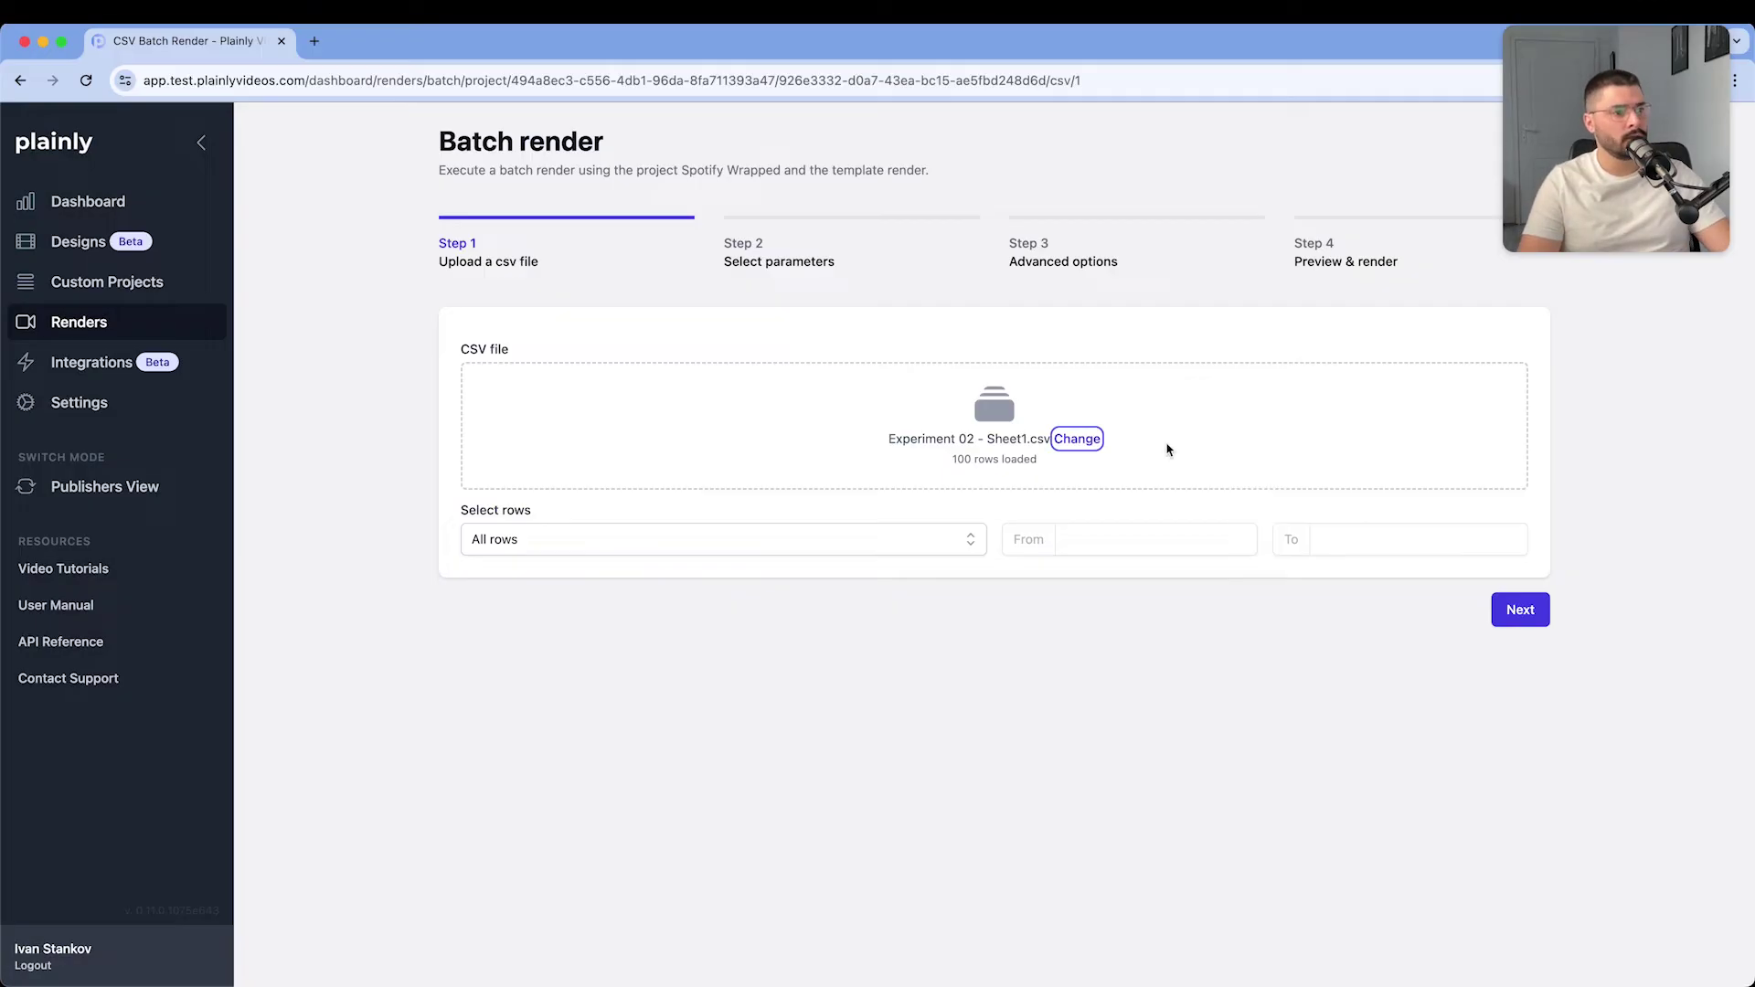
pyautogui.click(588, 539)
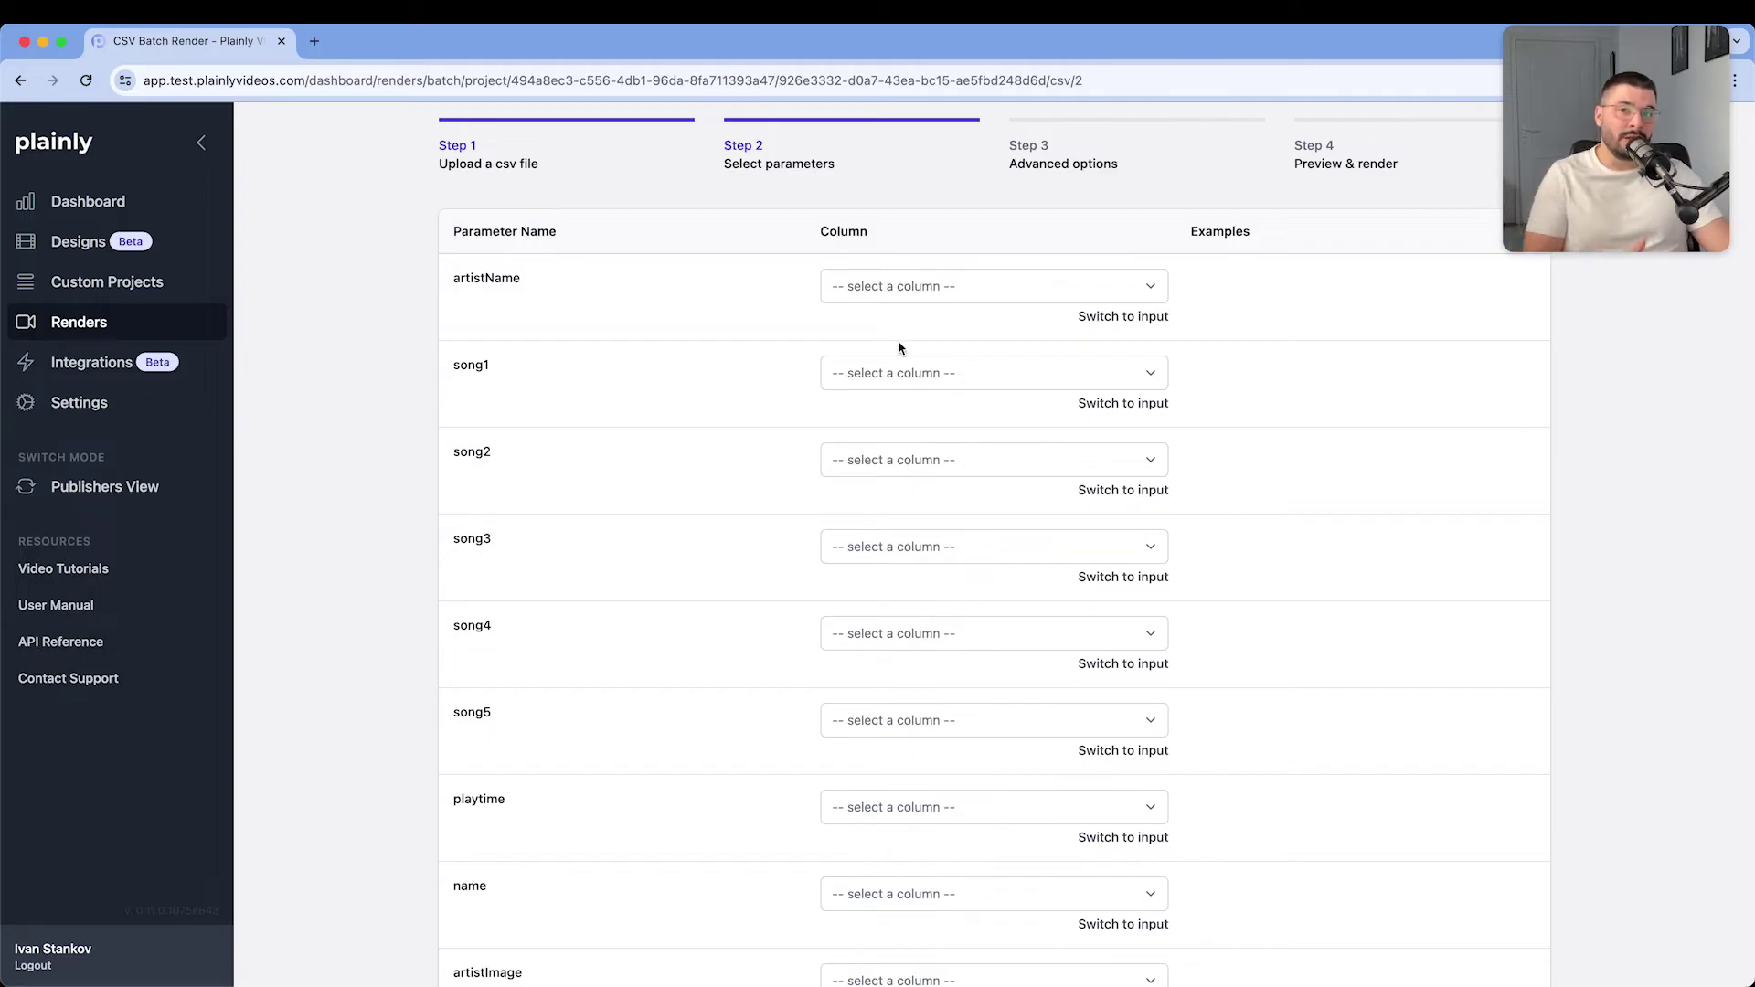
pyautogui.click(994, 286)
pyautogui.click(881, 326)
pyautogui.click(995, 373)
pyautogui.click(886, 456)
pyautogui.click(995, 460)
pyautogui.click(995, 547)
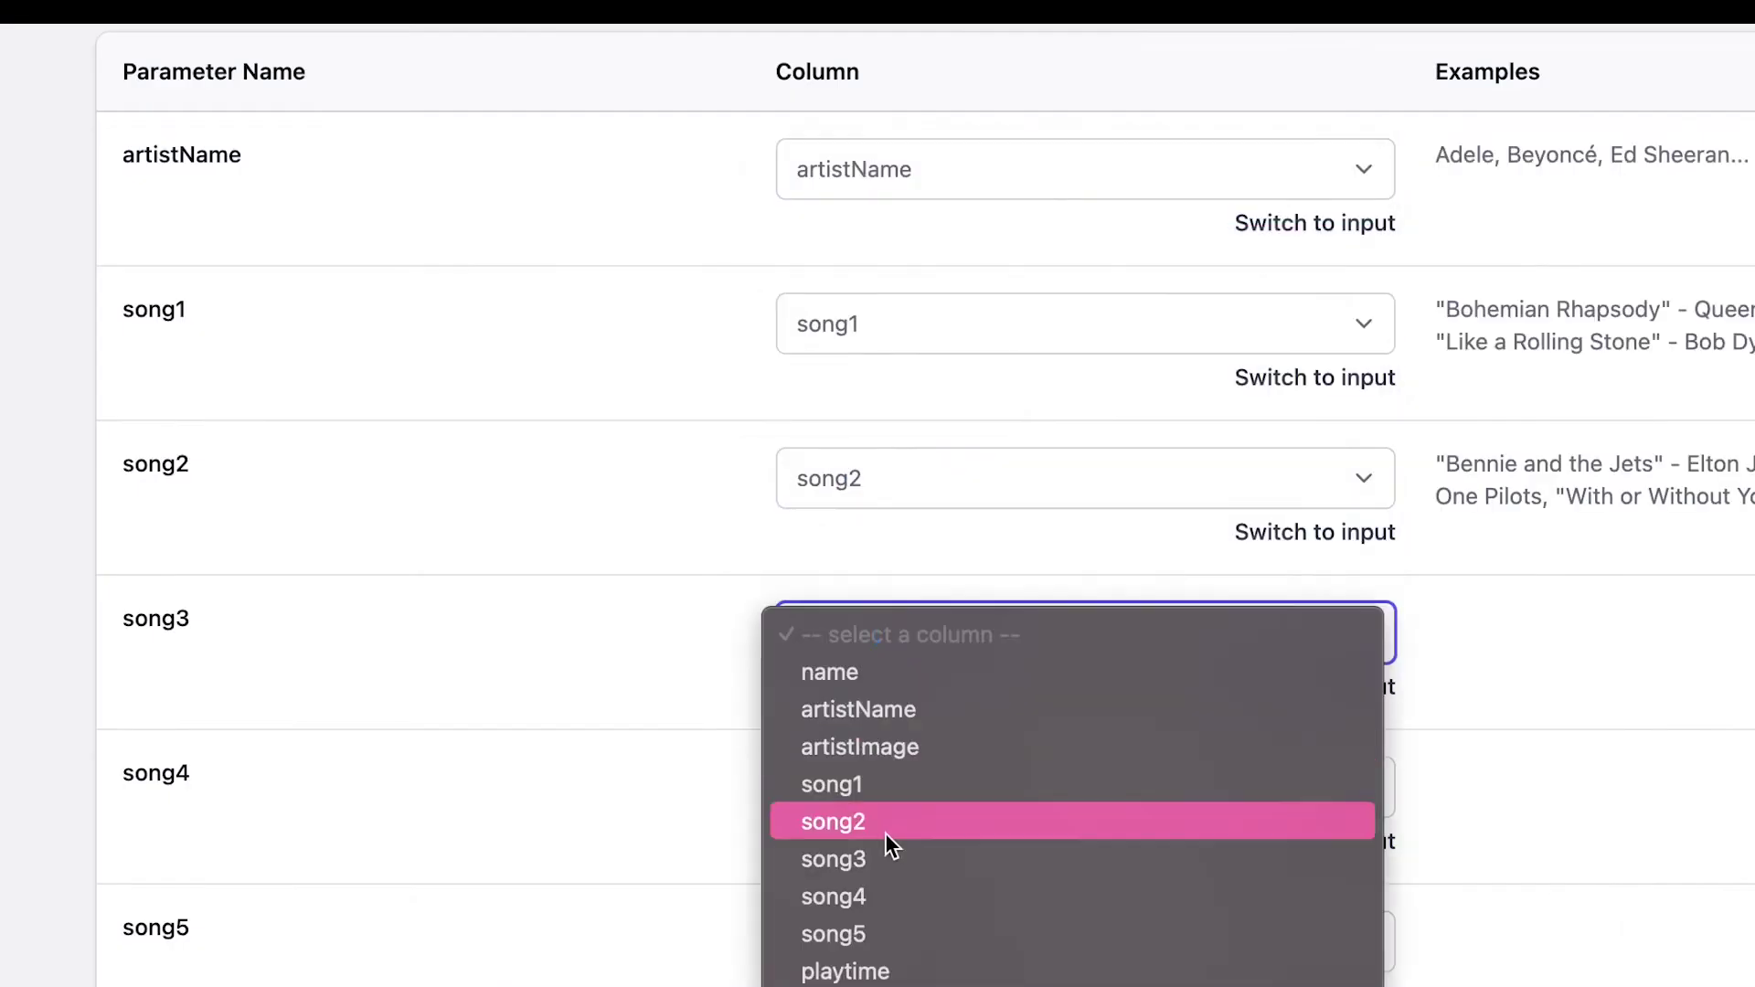
pyautogui.click(995, 634)
pyautogui.click(995, 807)
pyautogui.click(846, 938)
pyautogui.click(995, 753)
pyautogui.click(832, 790)
pyautogui.click(994, 905)
# Step: Pass through Advanced options and preview, then render all 100 rows
pyautogui.click(859, 722)
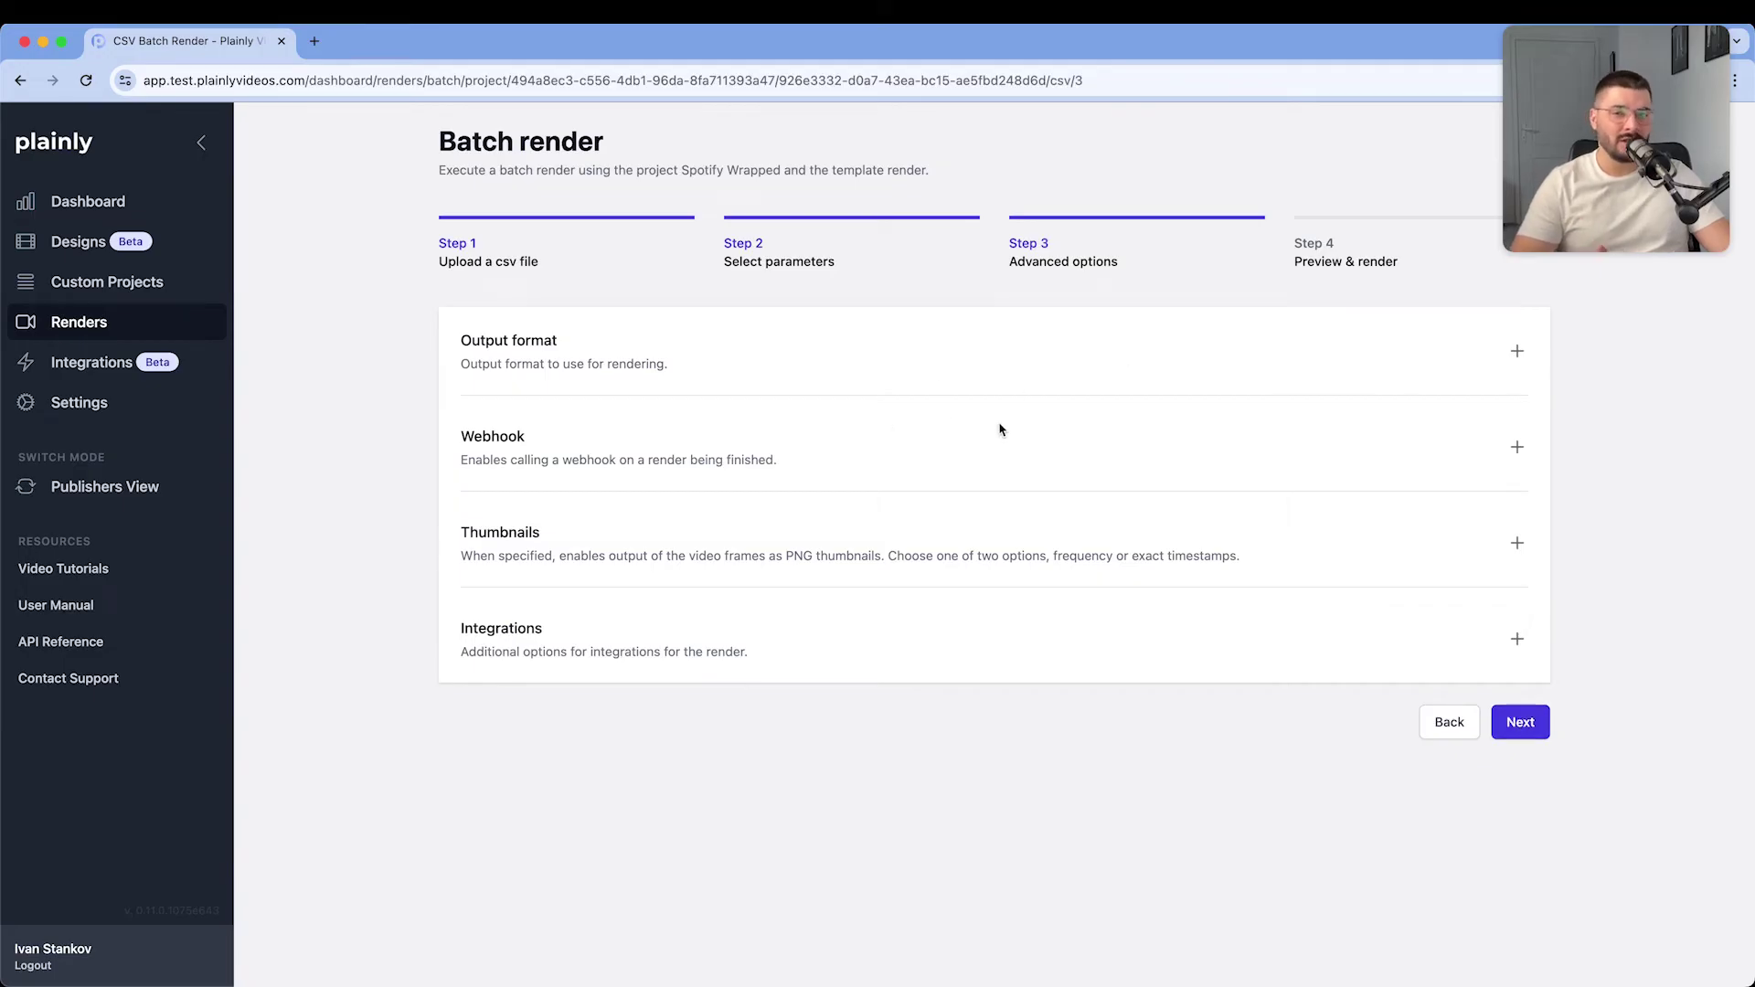
pyautogui.click(1520, 724)
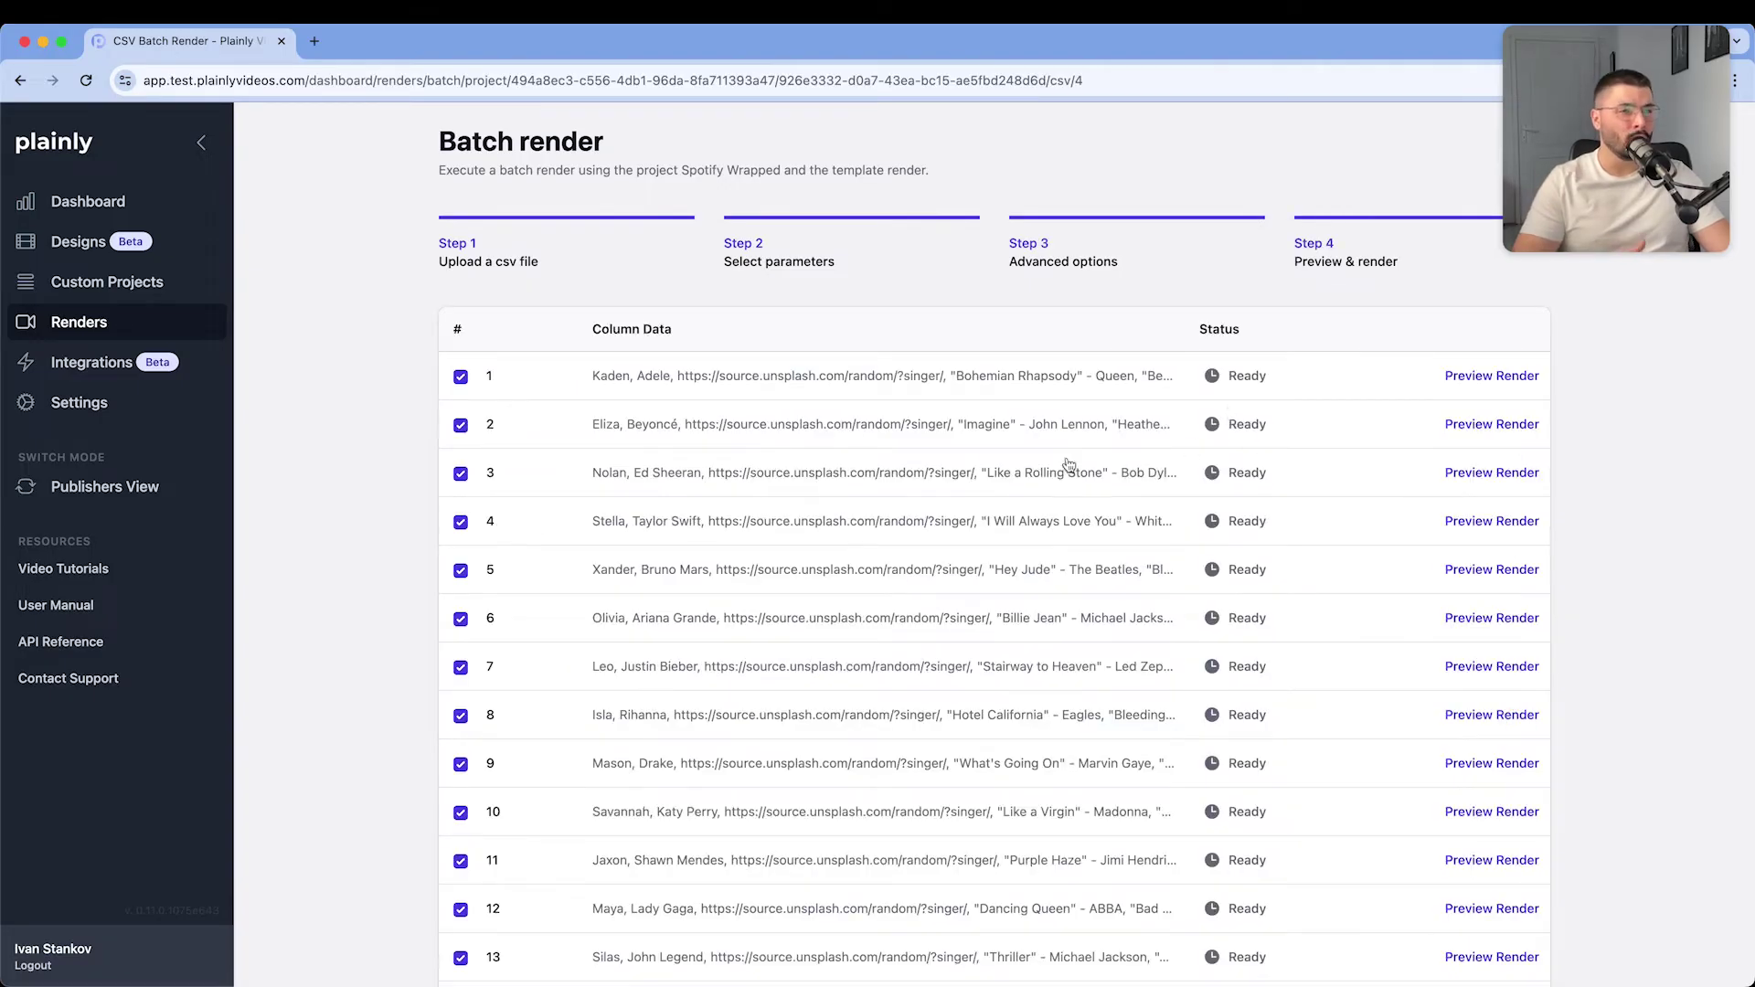
pyautogui.scroll(-20, 1274, 444)
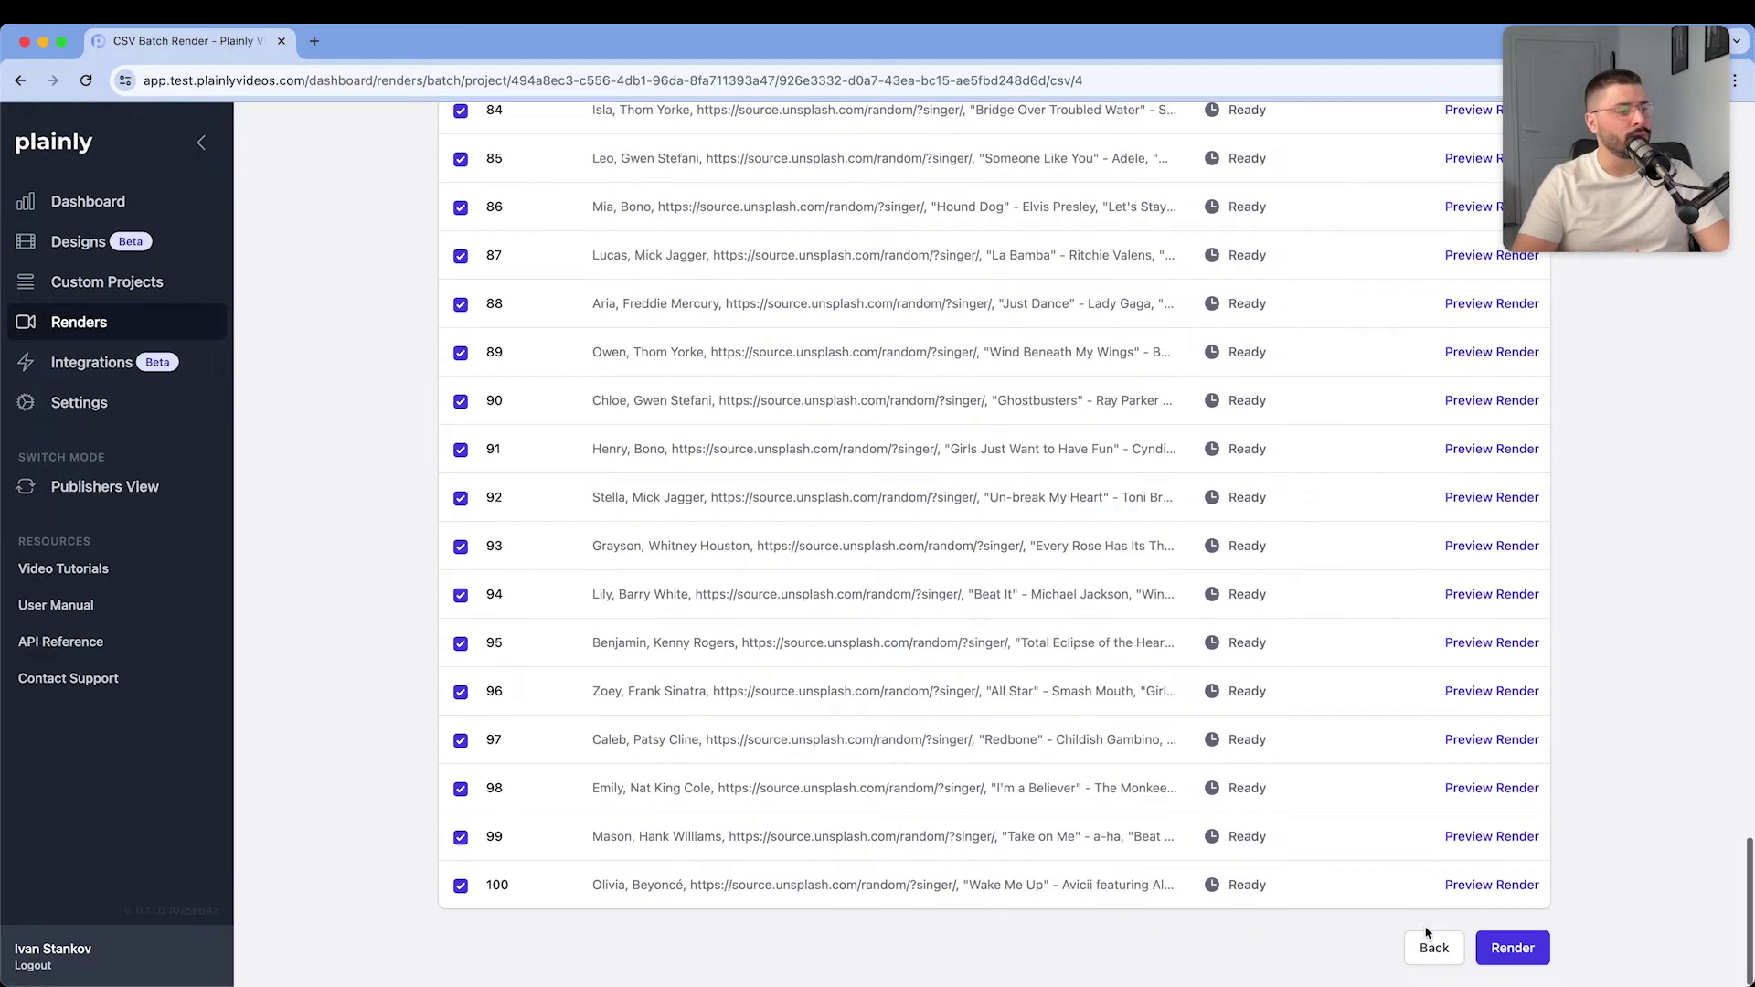
pyautogui.click(1536, 948)
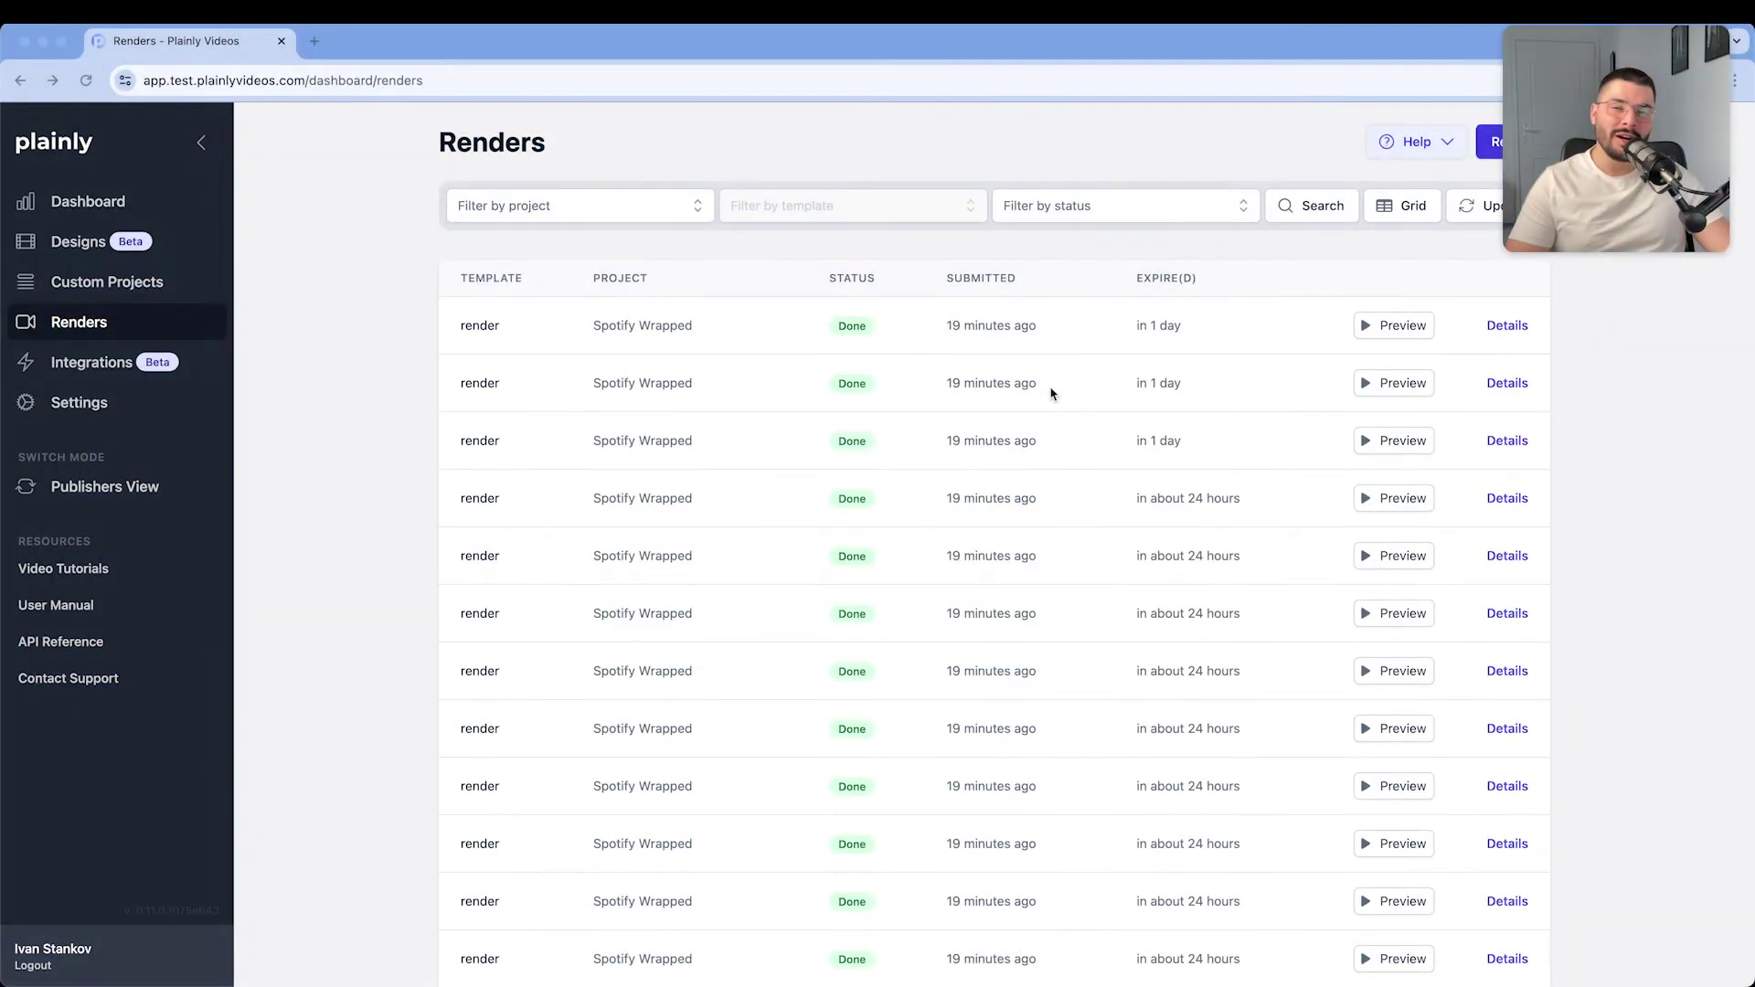
# Step: Preview two finished Spotify Wrapped render videos from the Renders list
pyautogui.scroll(-5, 1022, 518)
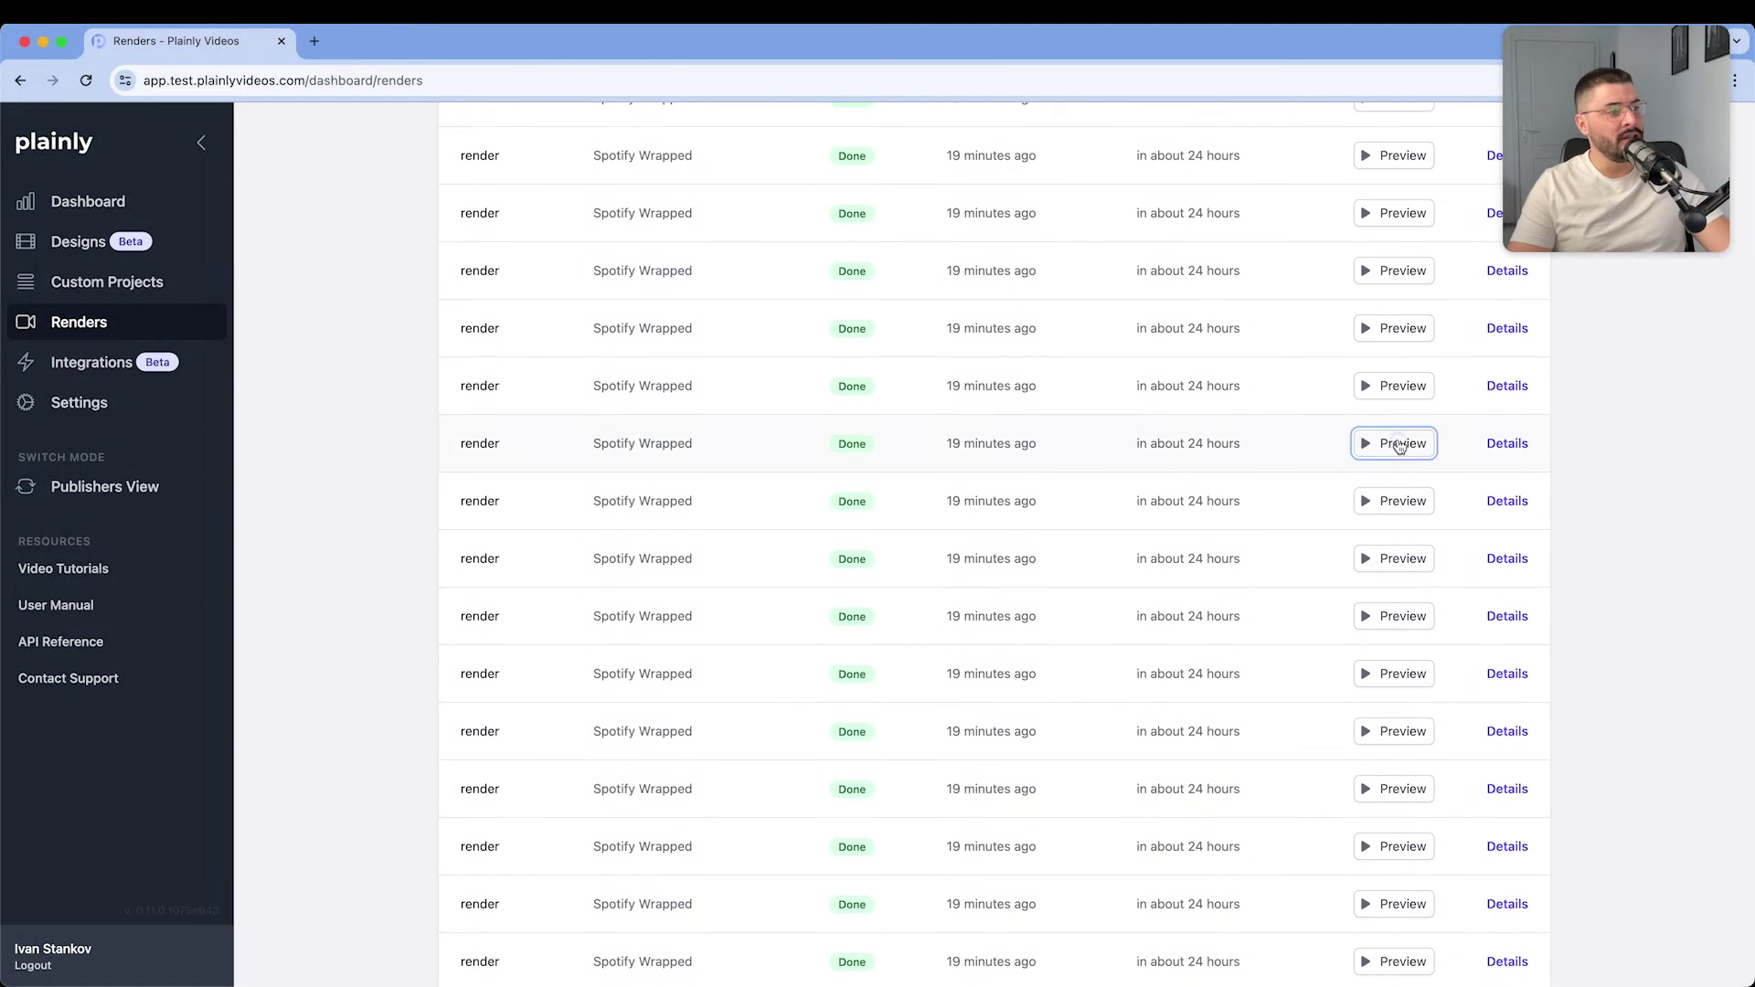
pyautogui.click(1399, 442)
pyautogui.click(203, 49)
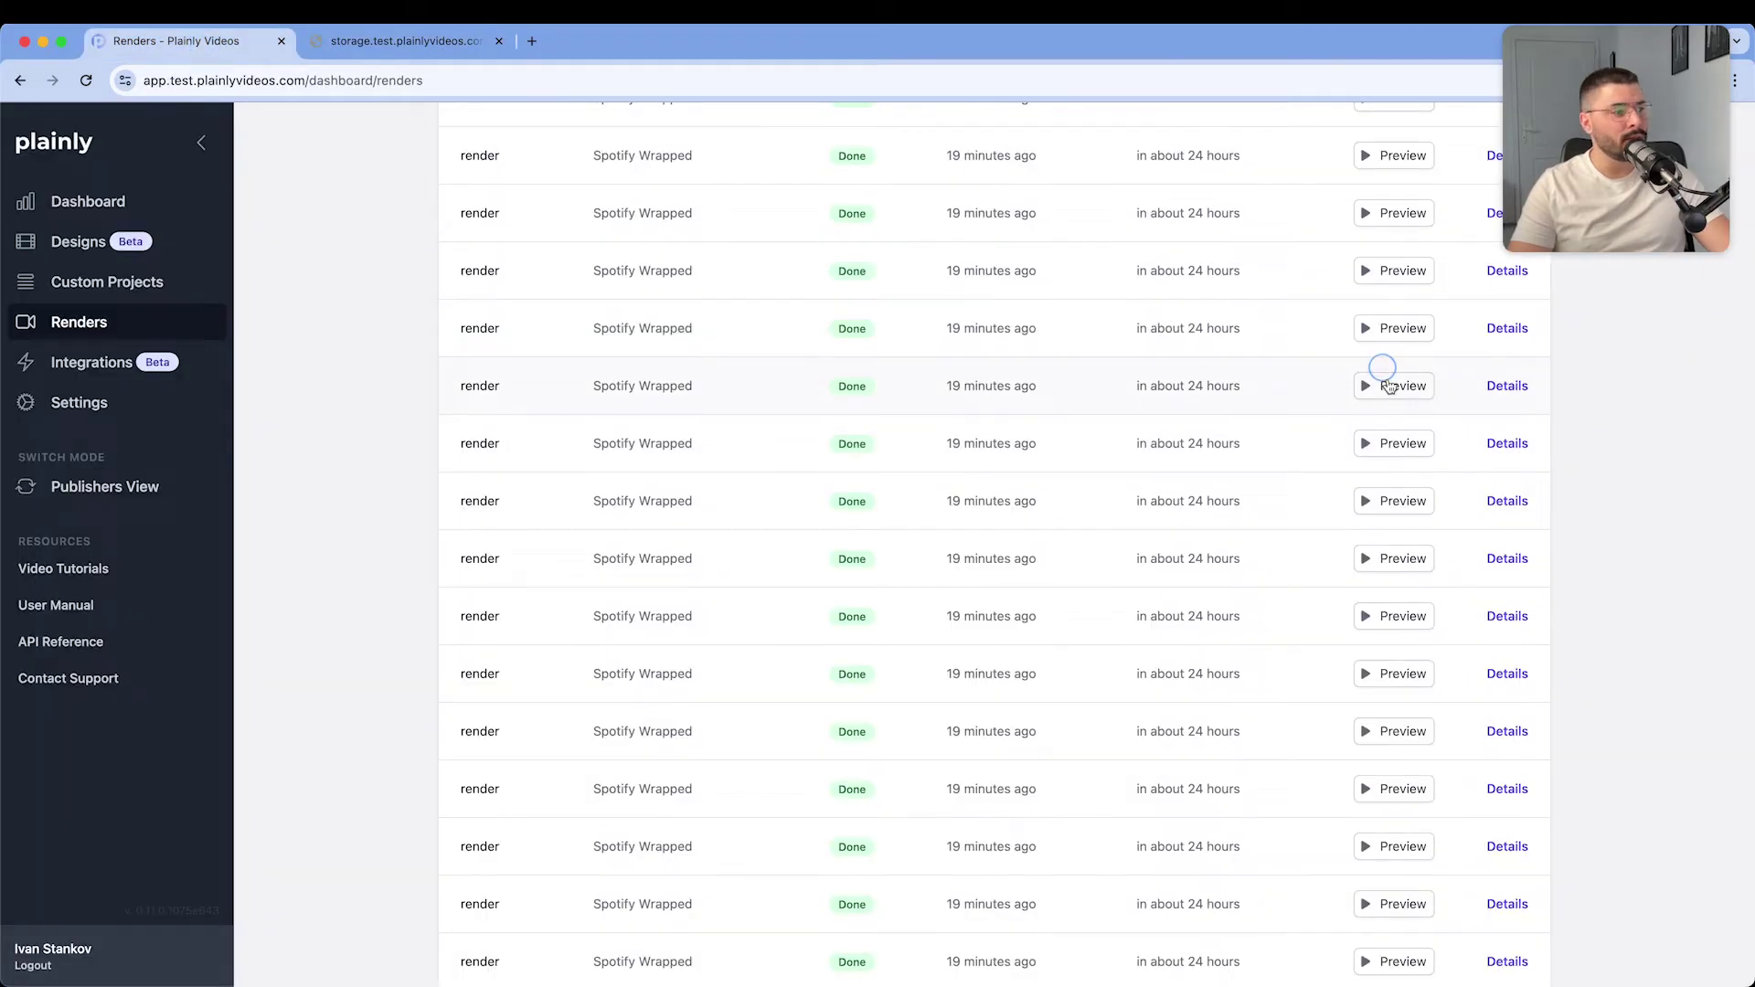
pyautogui.click(1384, 384)
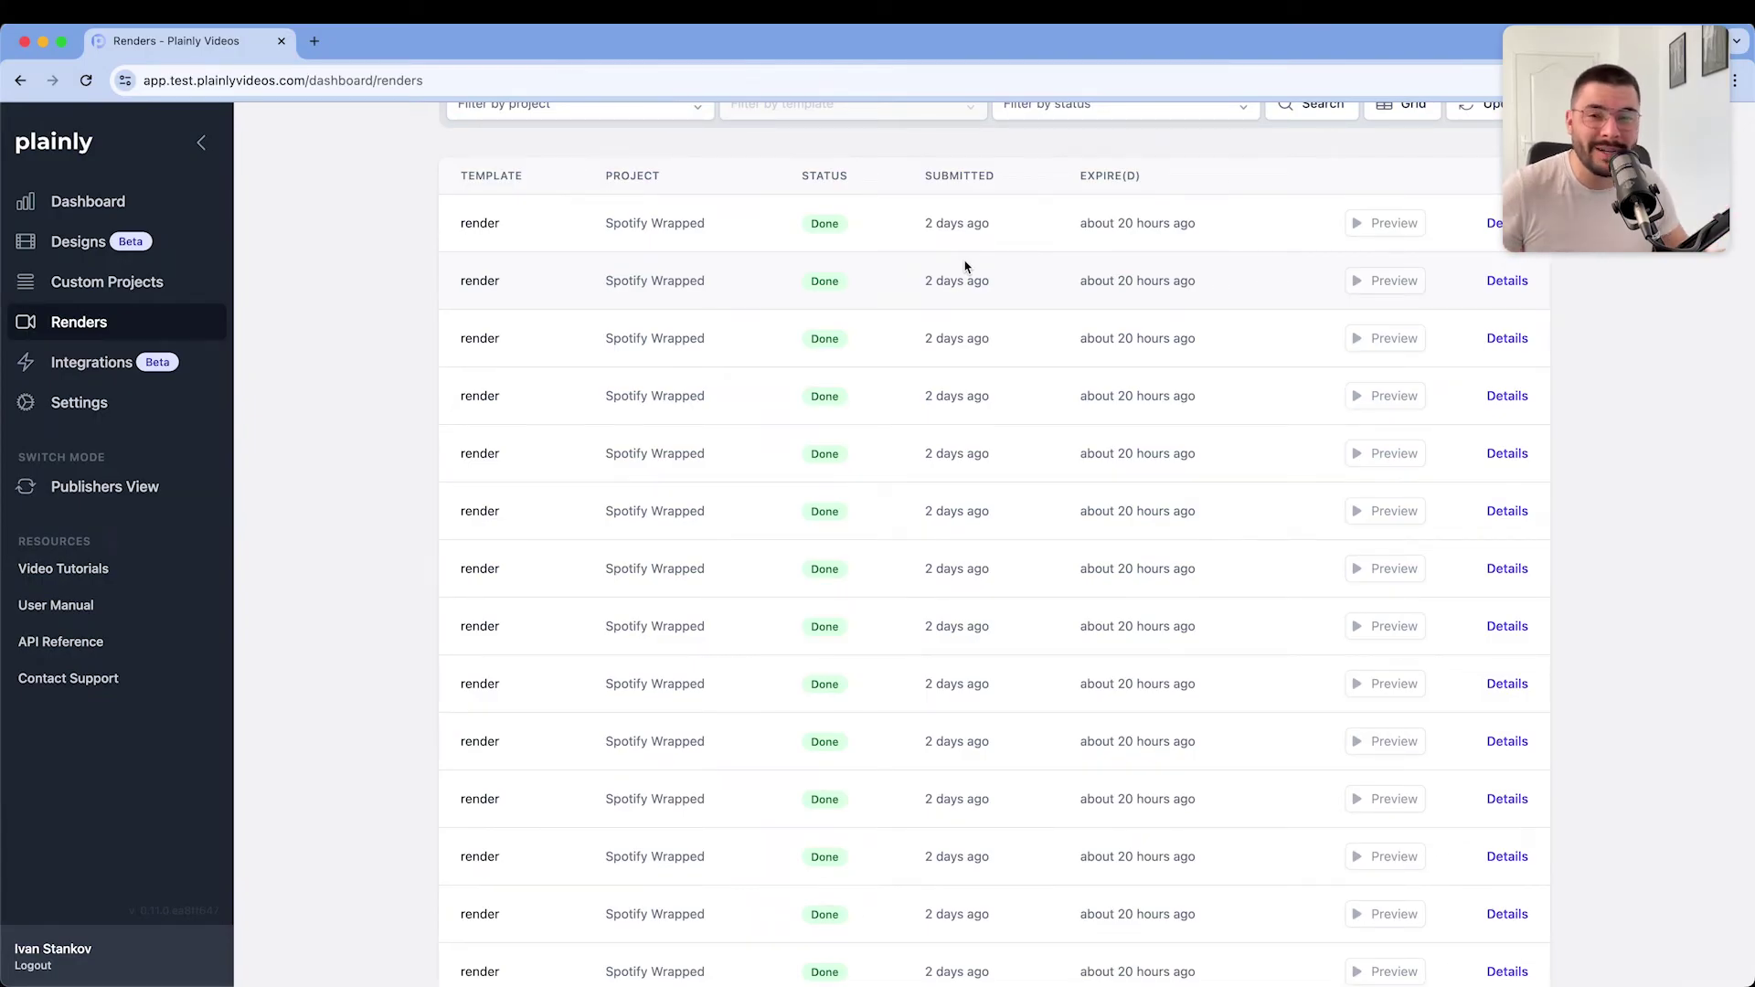
# Step: Open Integrations and select the Spotify Wrapped project with its render template
pyautogui.scroll(2, 914, 411)
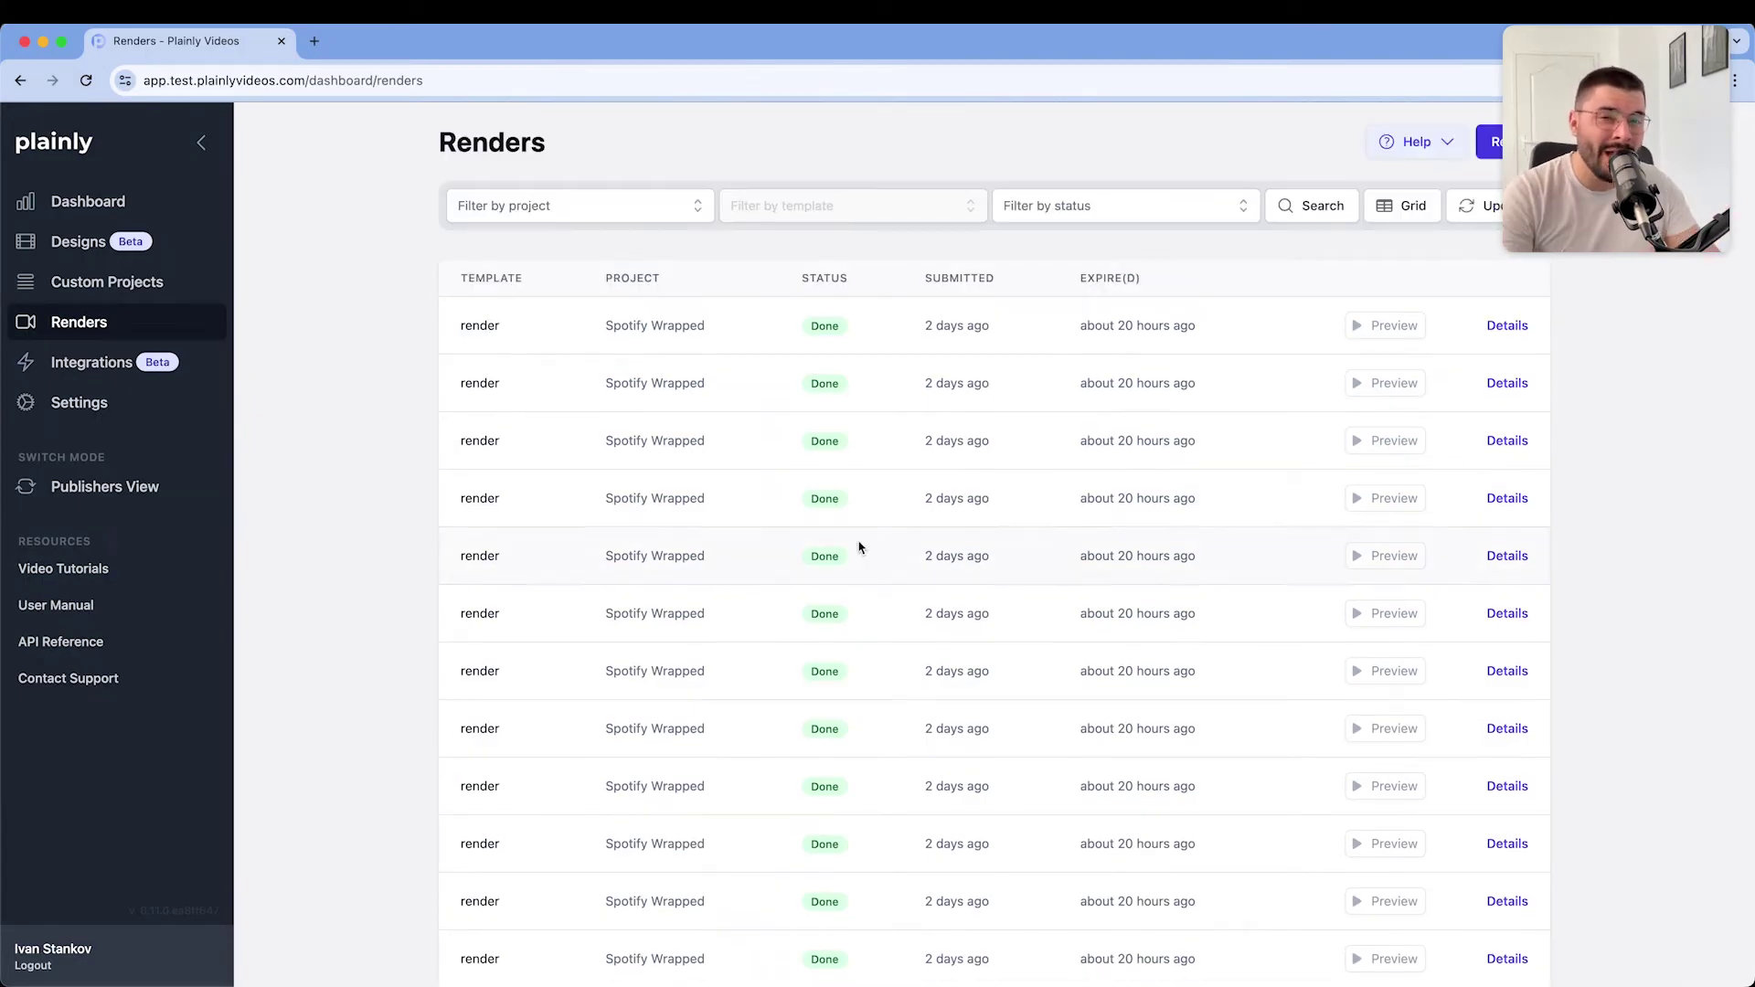
pyautogui.click(80, 363)
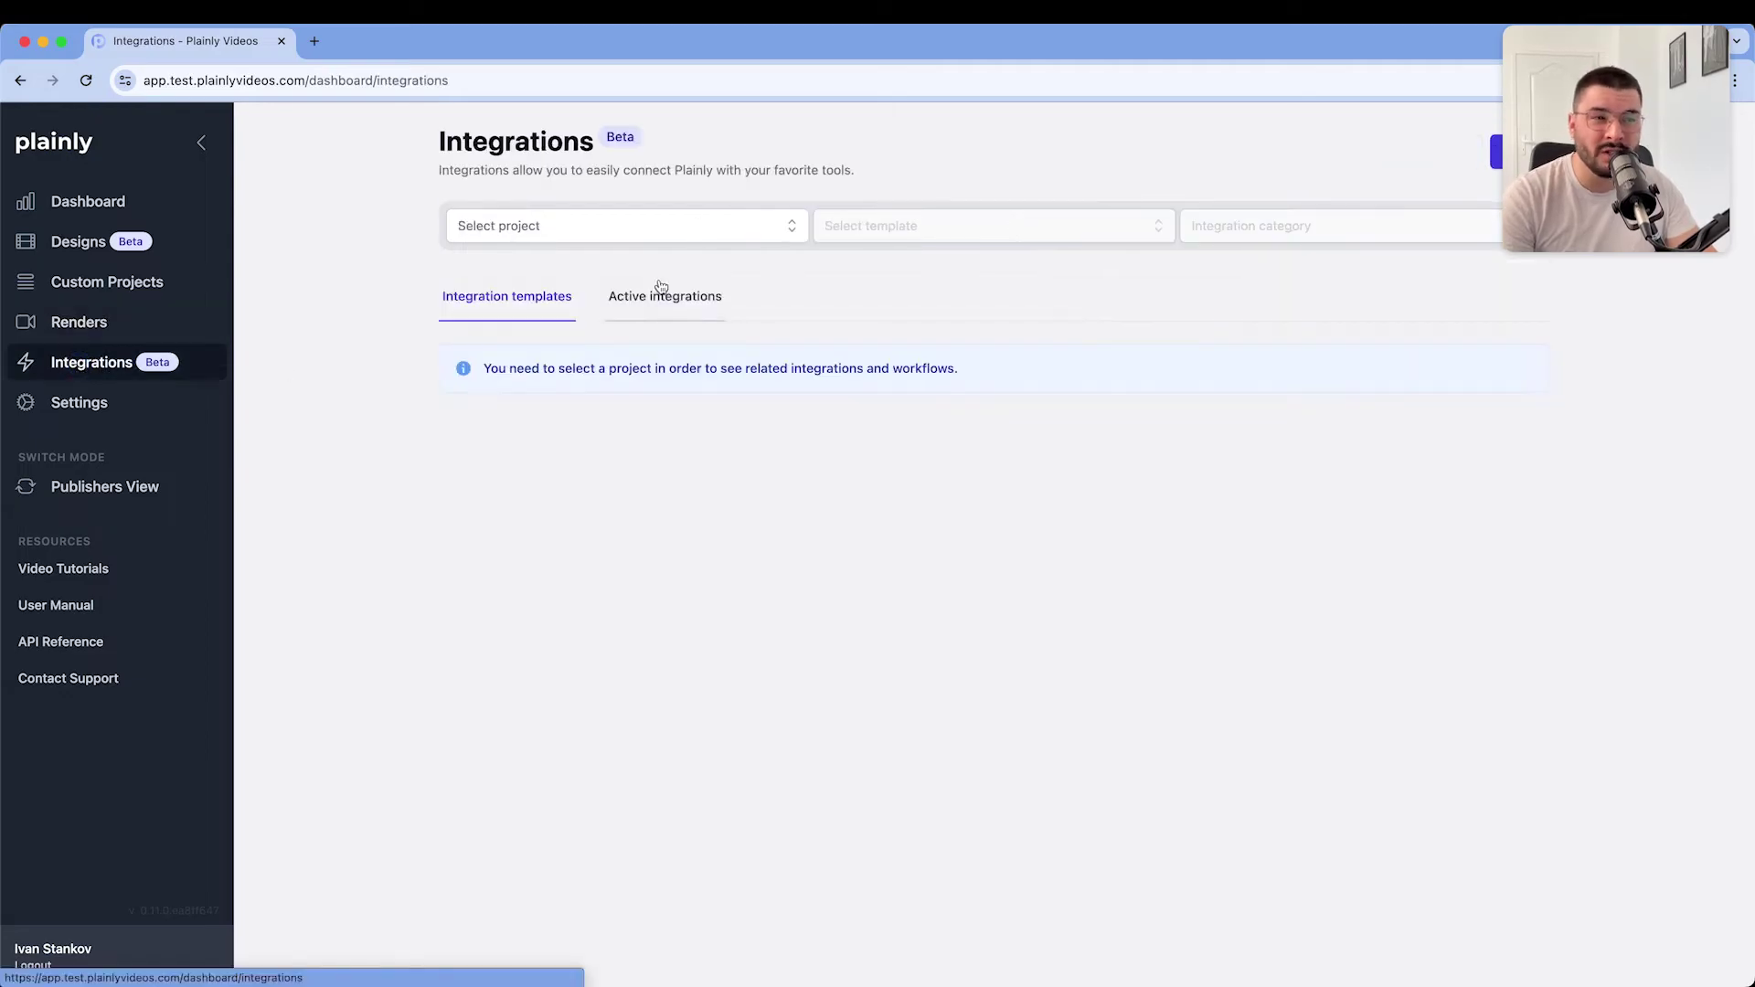
pyautogui.click(638, 238)
pyautogui.scroll(-3, 612, 361)
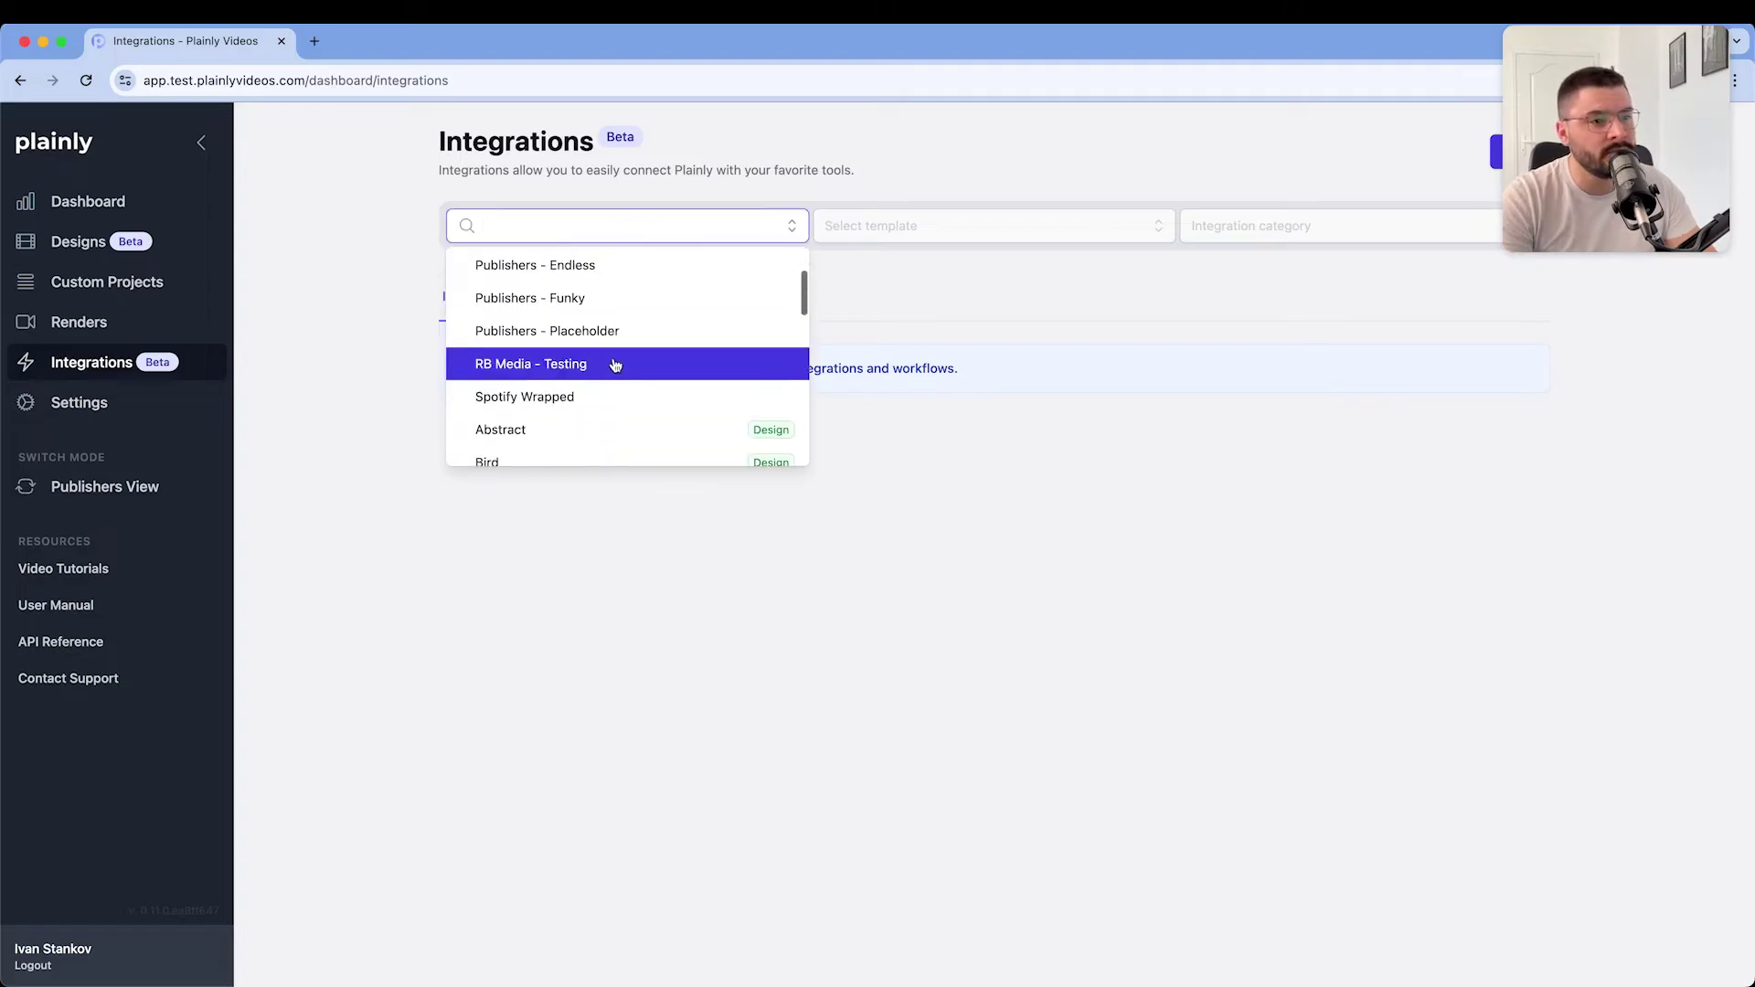
pyautogui.click(579, 399)
pyautogui.click(895, 226)
pyautogui.click(892, 266)
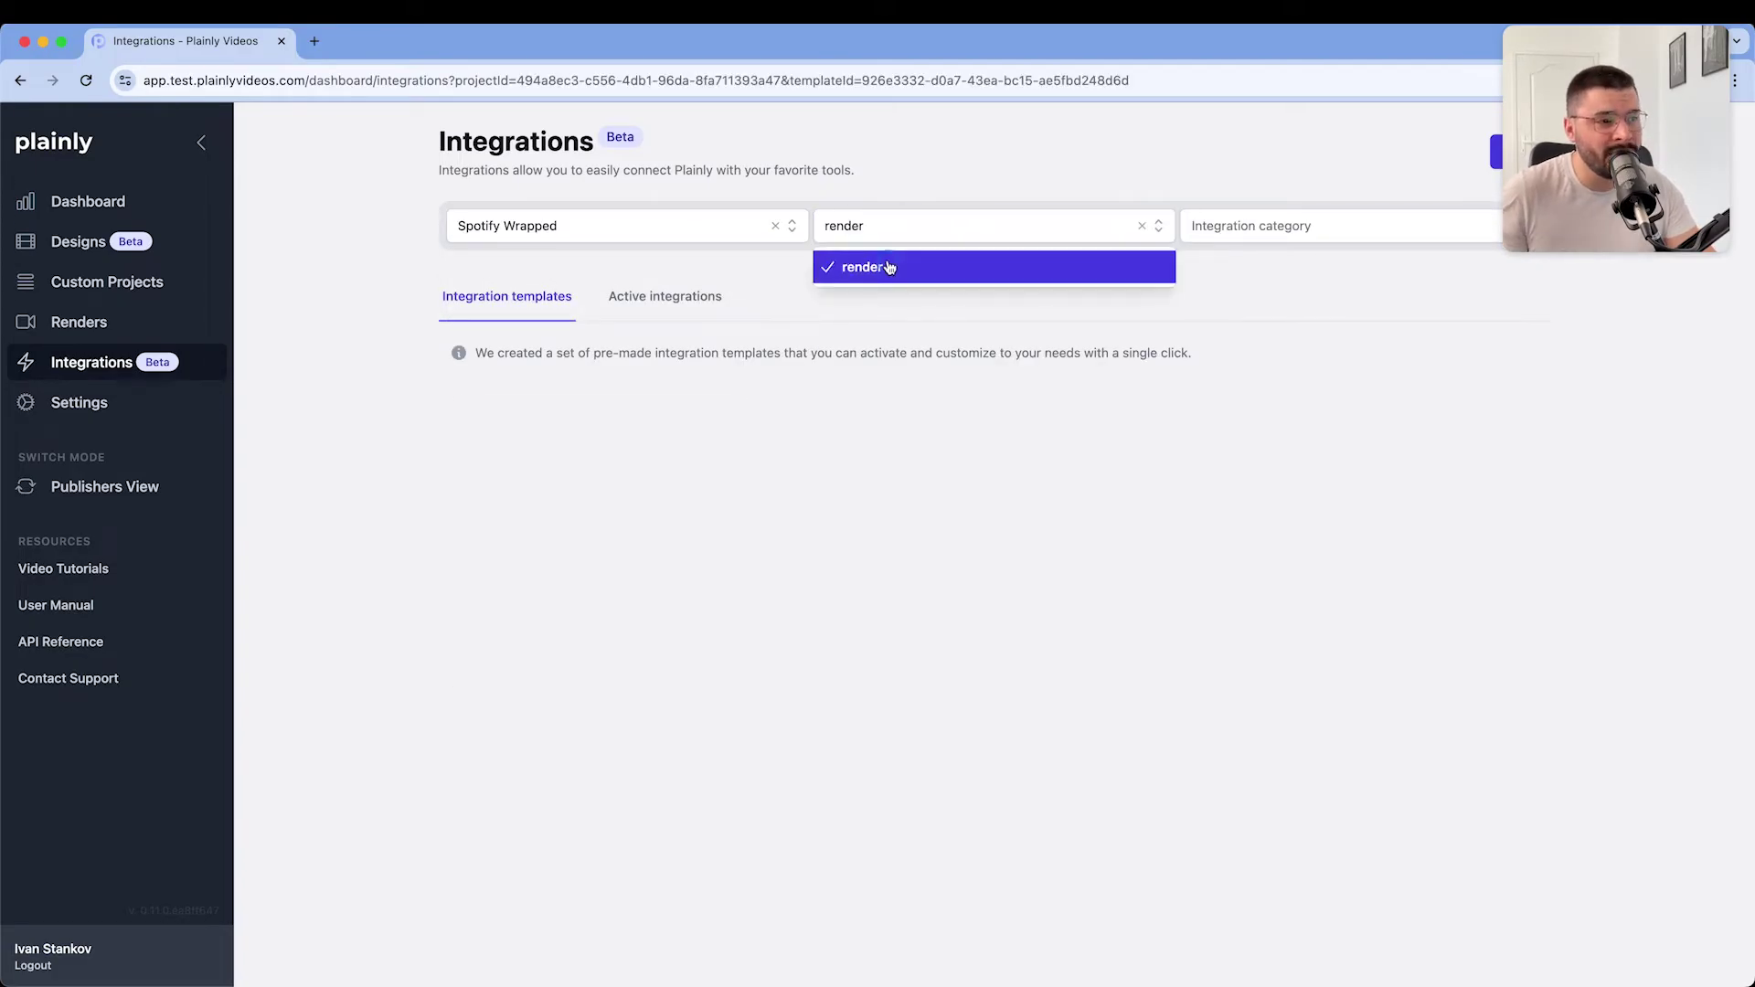
pyautogui.scroll(-3, 1253, 343)
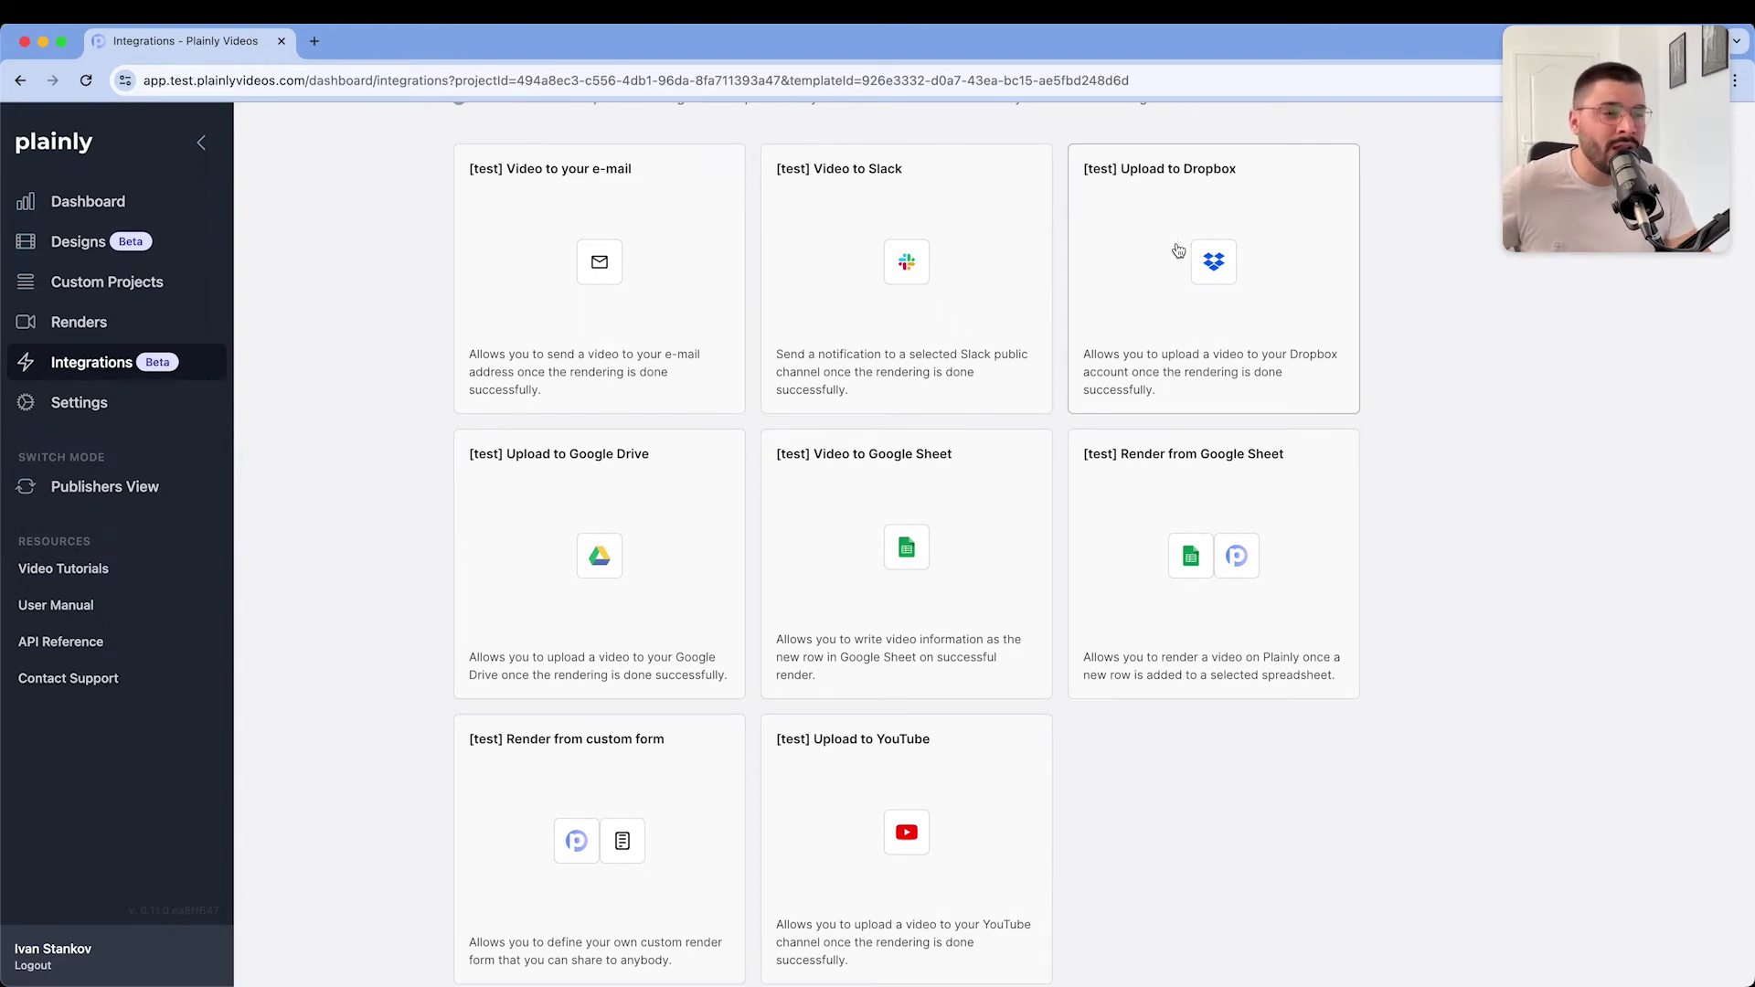
pyautogui.scroll(-1, 982, 682)
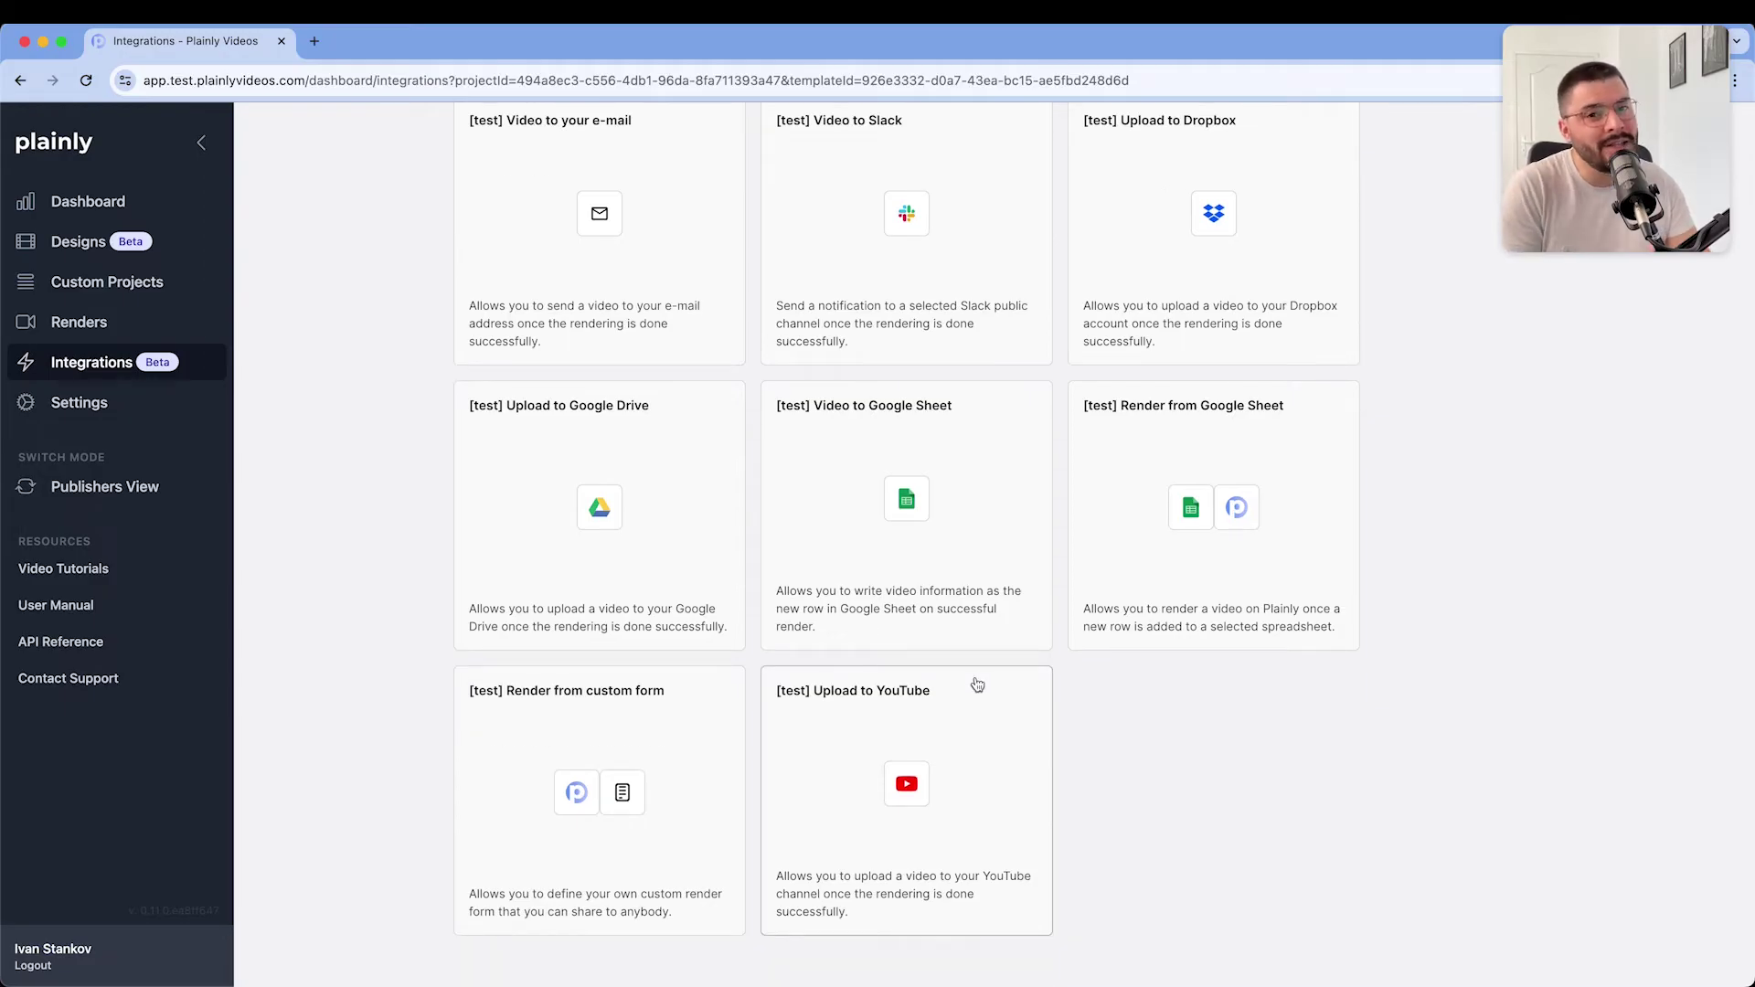
# Step: Return to the batch render wizard at its Advanced options step
pyautogui.scroll(1, 975, 684)
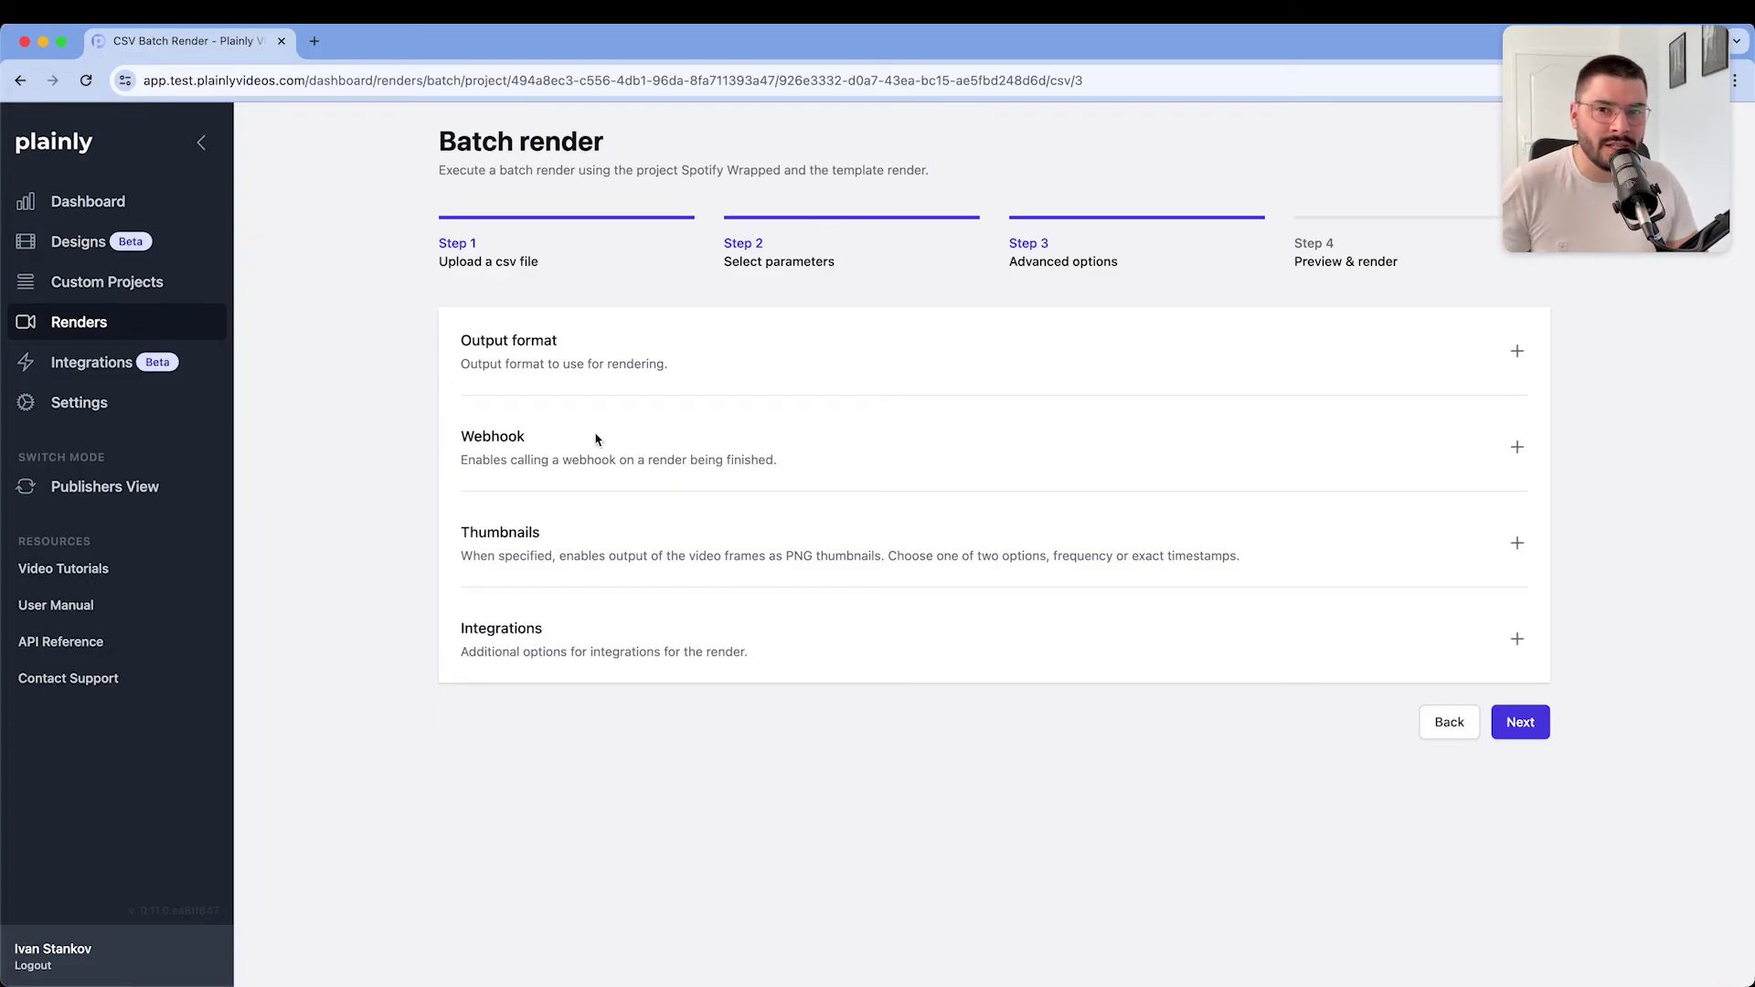
# Step: Expand the Webhook section in the batch render's Advanced options
pyautogui.click(1141, 428)
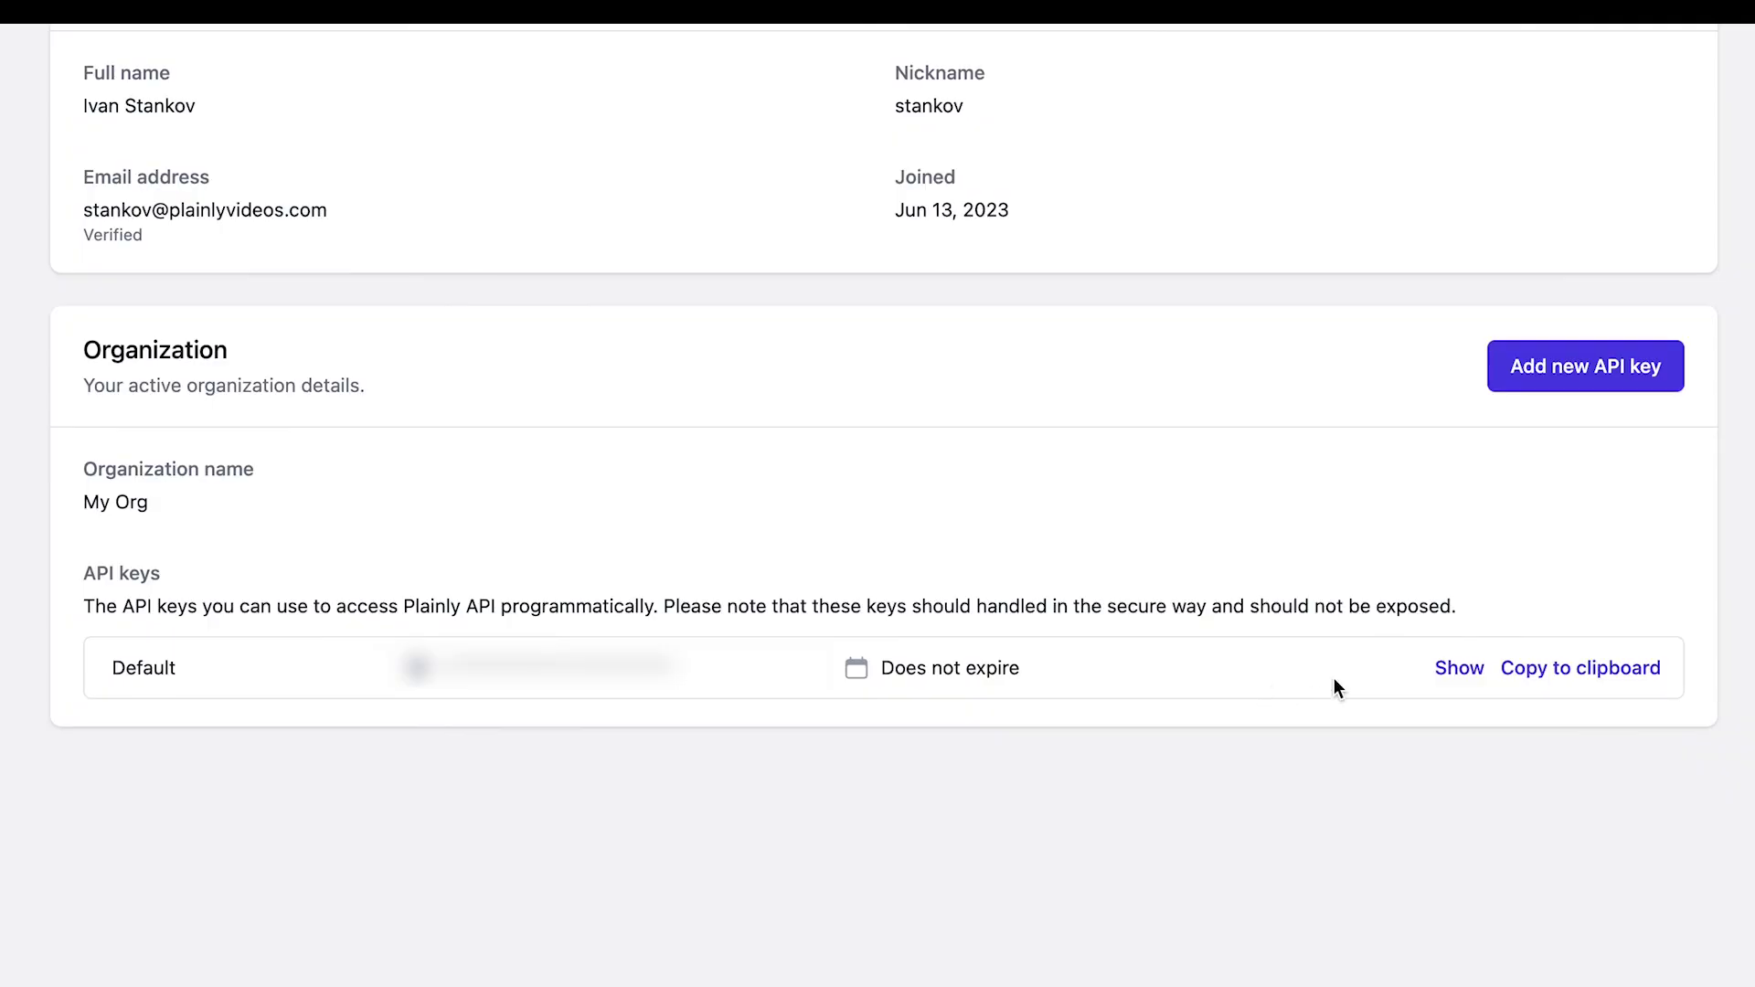
# Step: Reveal the default API key and open the API Reference at the Apps endpoints
pyautogui.click(1463, 669)
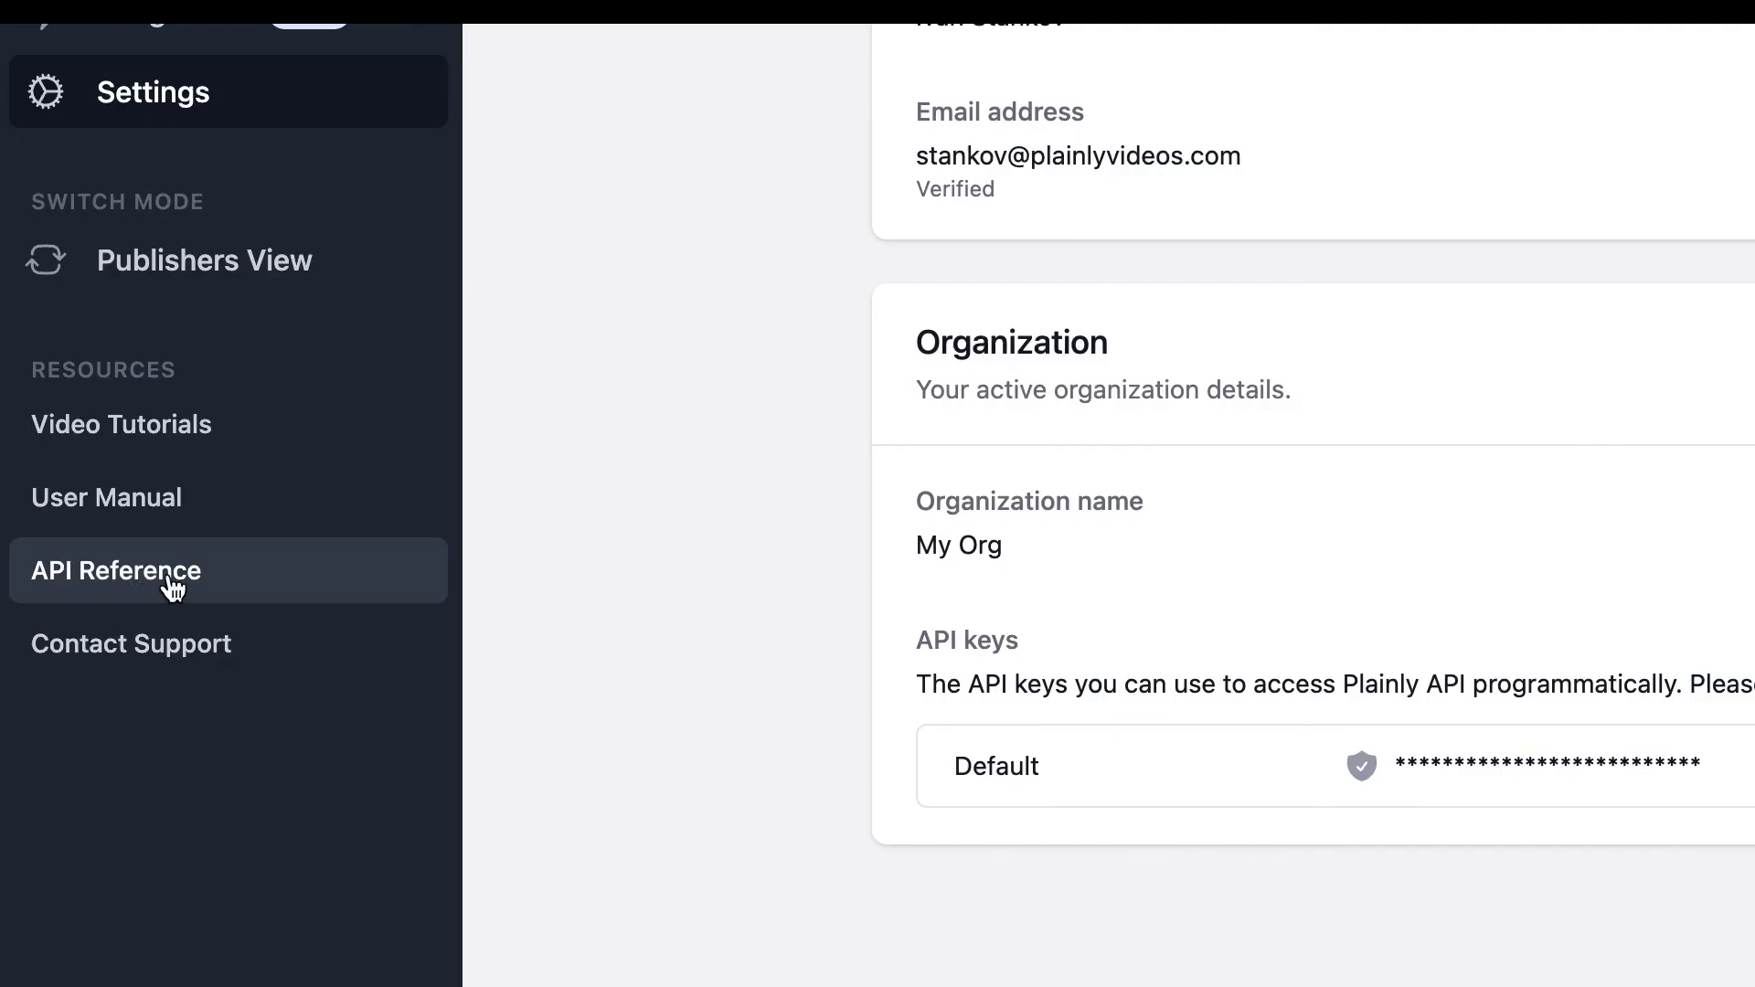
pyautogui.click(103, 649)
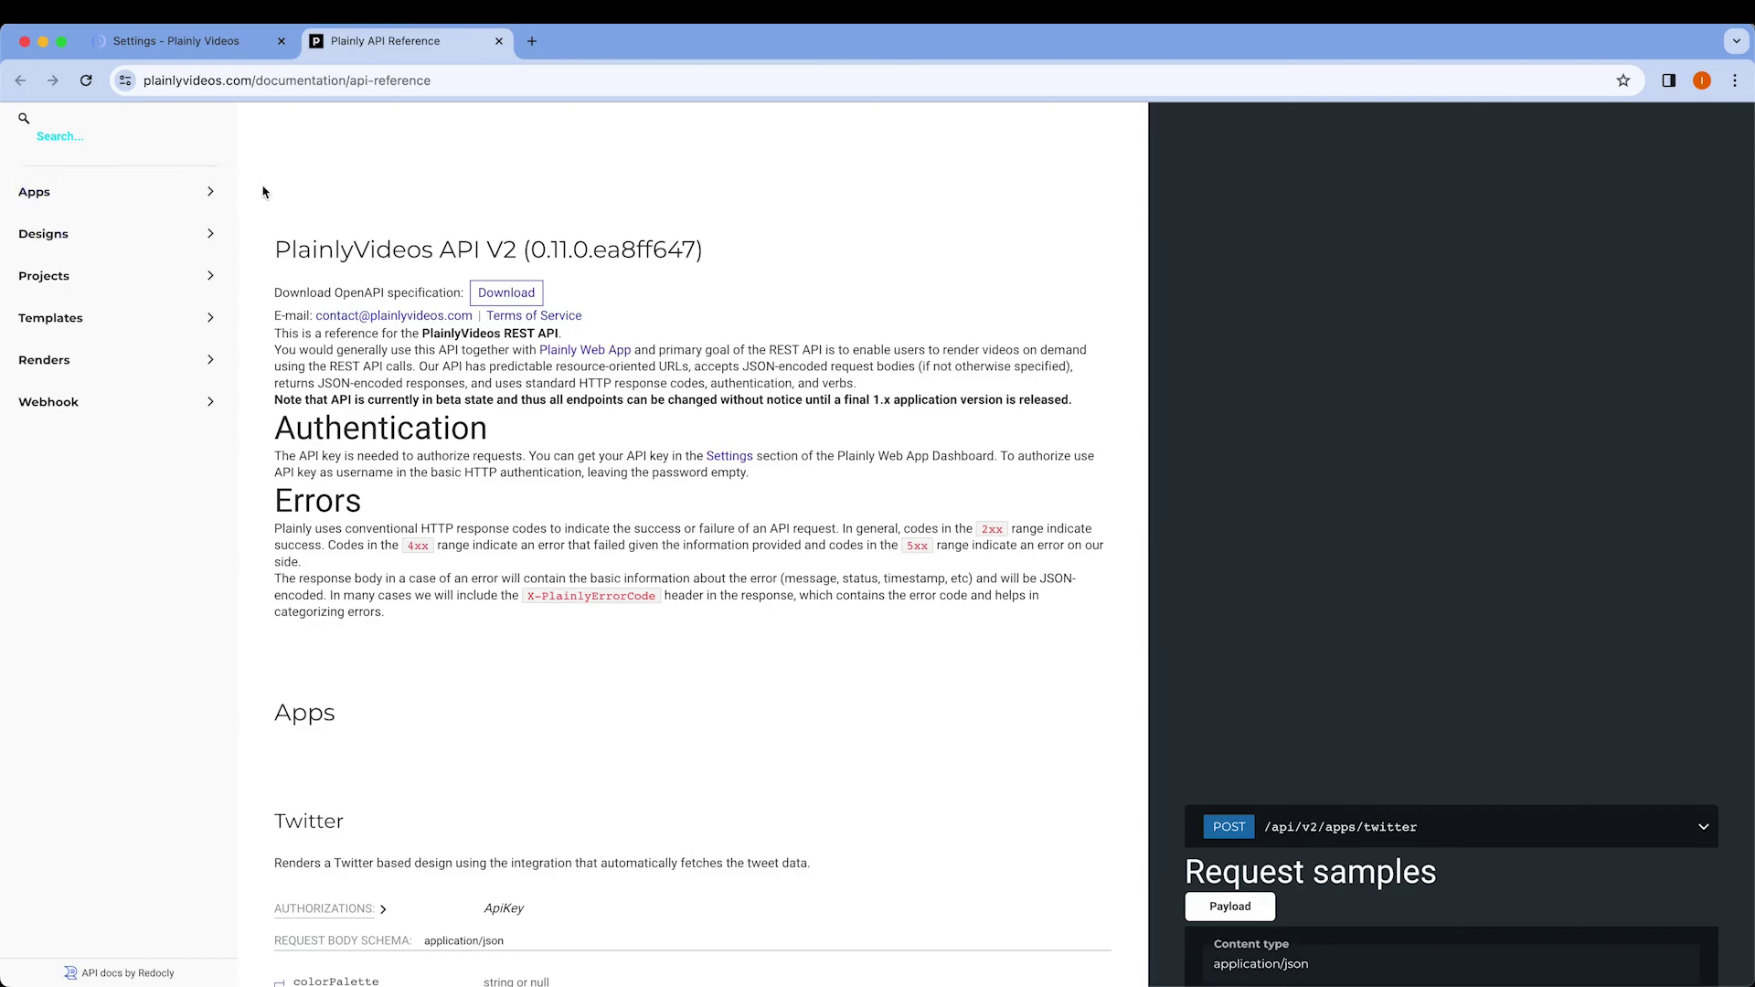
pyautogui.click(208, 193)
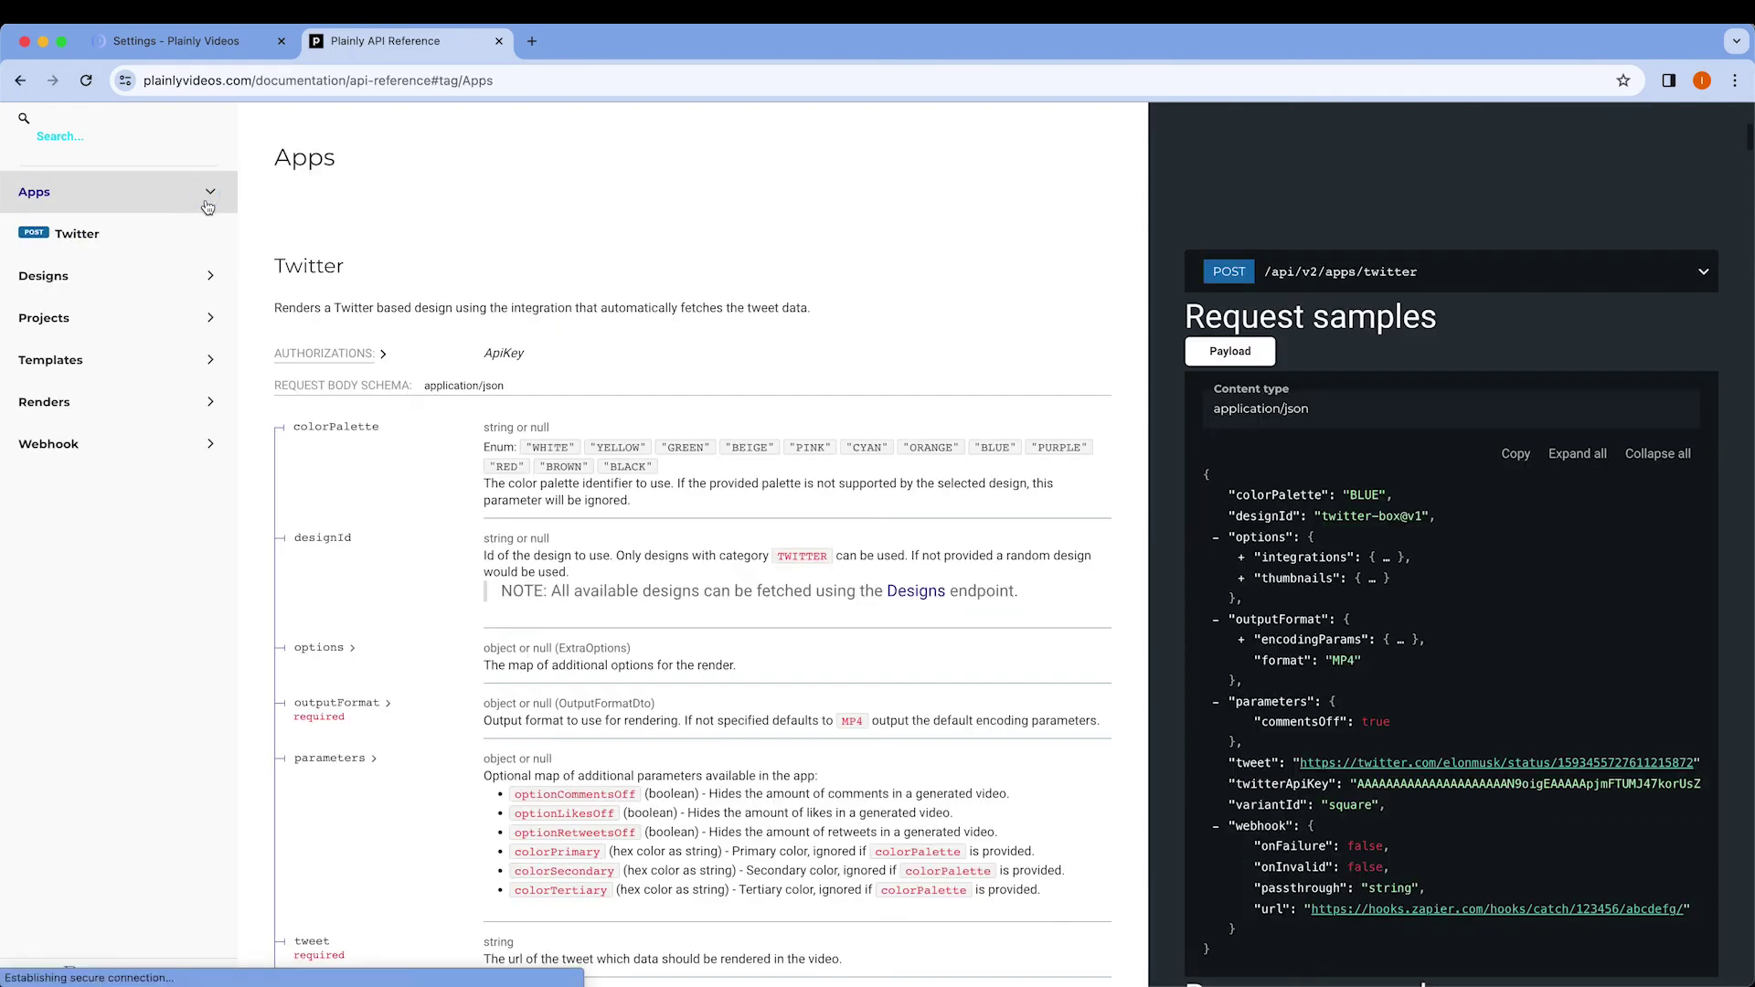
pyautogui.click(207, 203)
# Step: Browse the Designs, Projects, Templates and Renders endpoints, ending at List All Renders
pyautogui.click(208, 237)
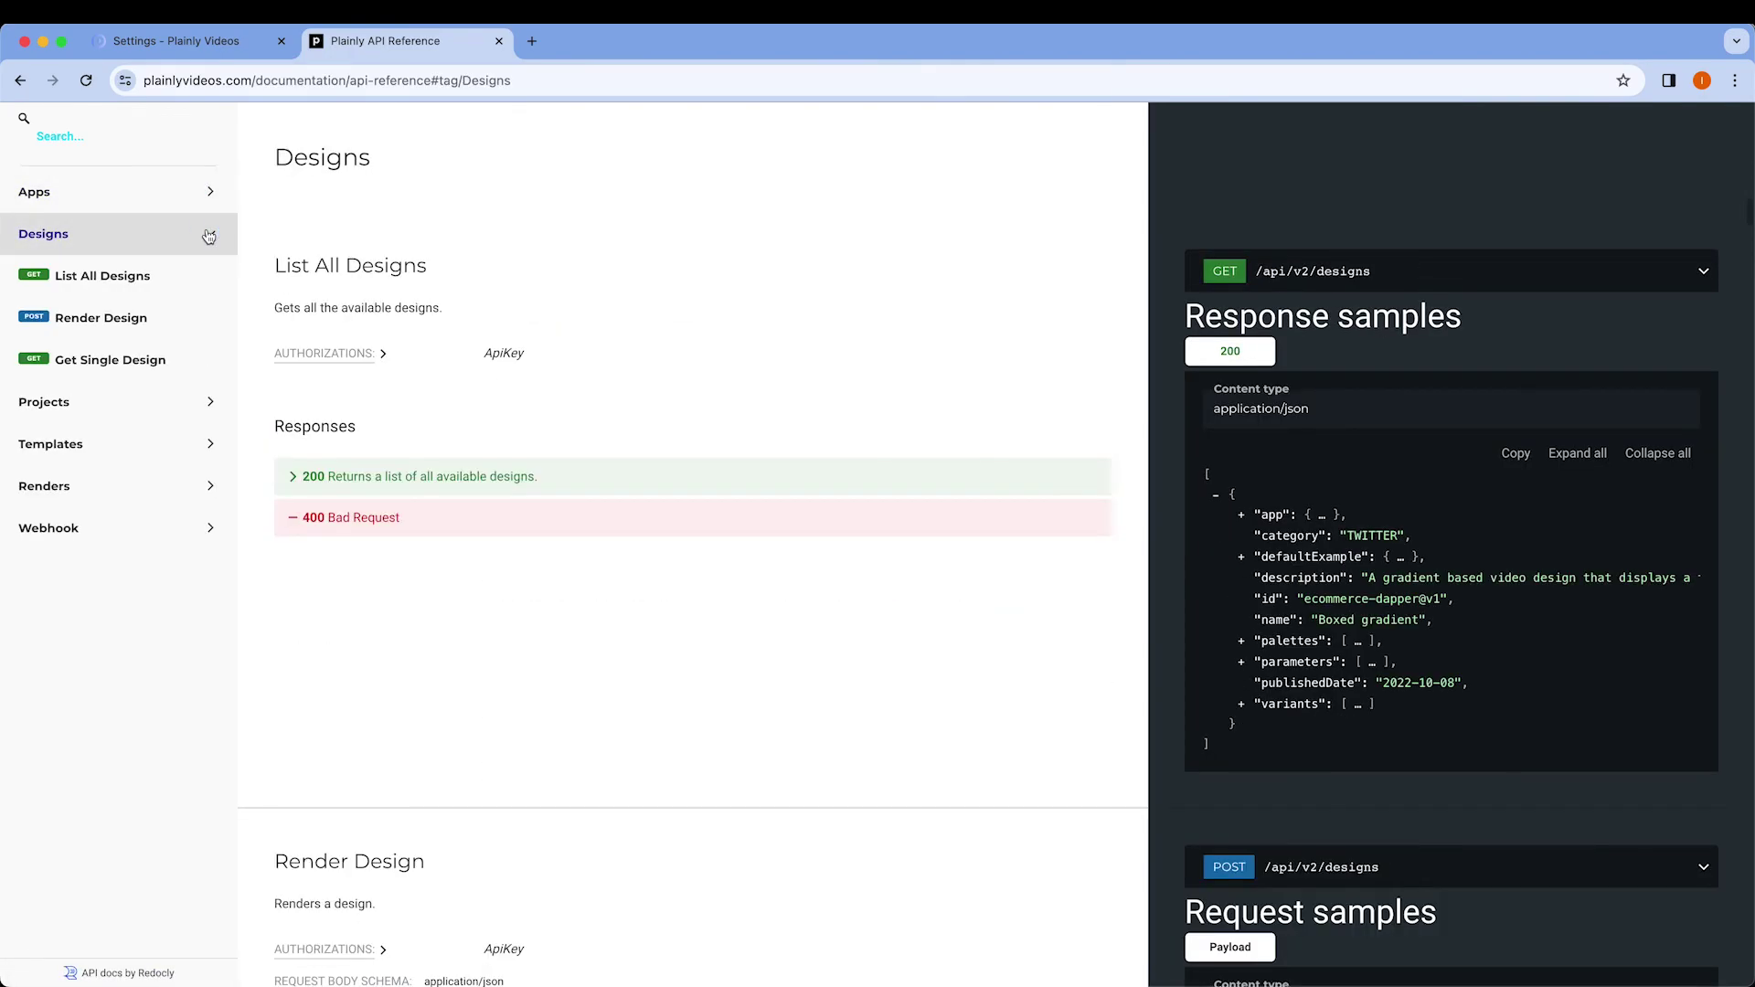
pyautogui.click(207, 233)
pyautogui.click(202, 286)
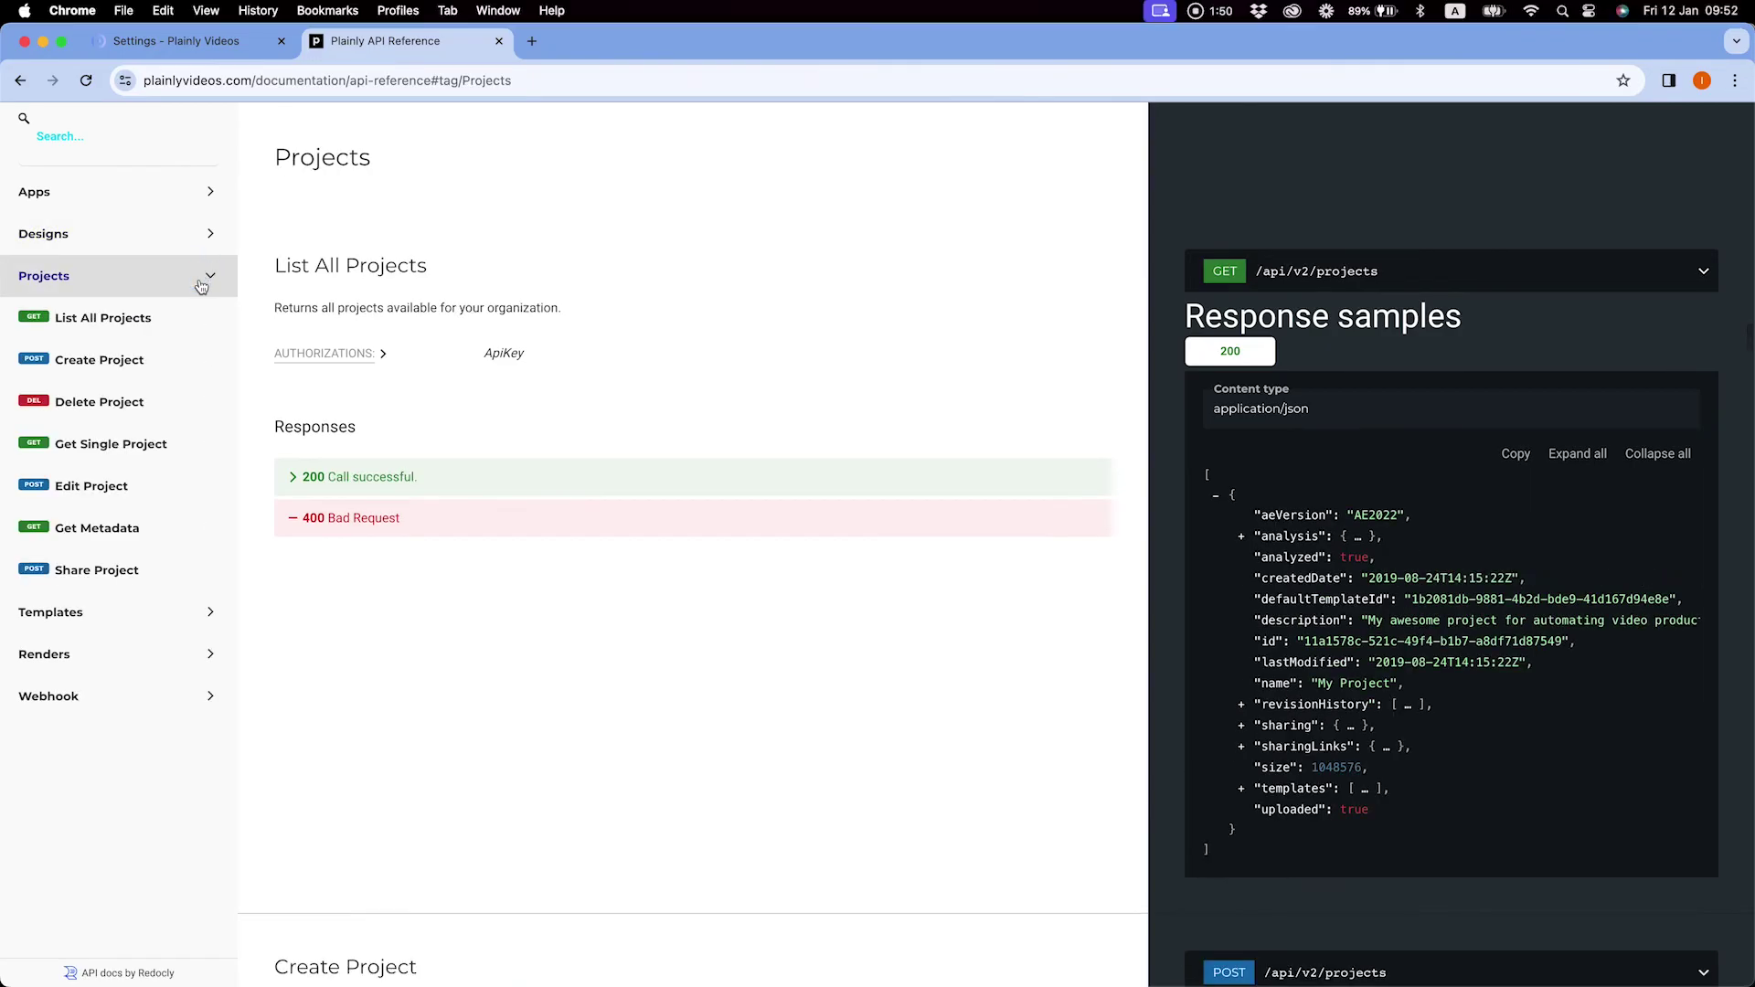
pyautogui.click(202, 283)
pyautogui.click(202, 321)
pyautogui.click(201, 321)
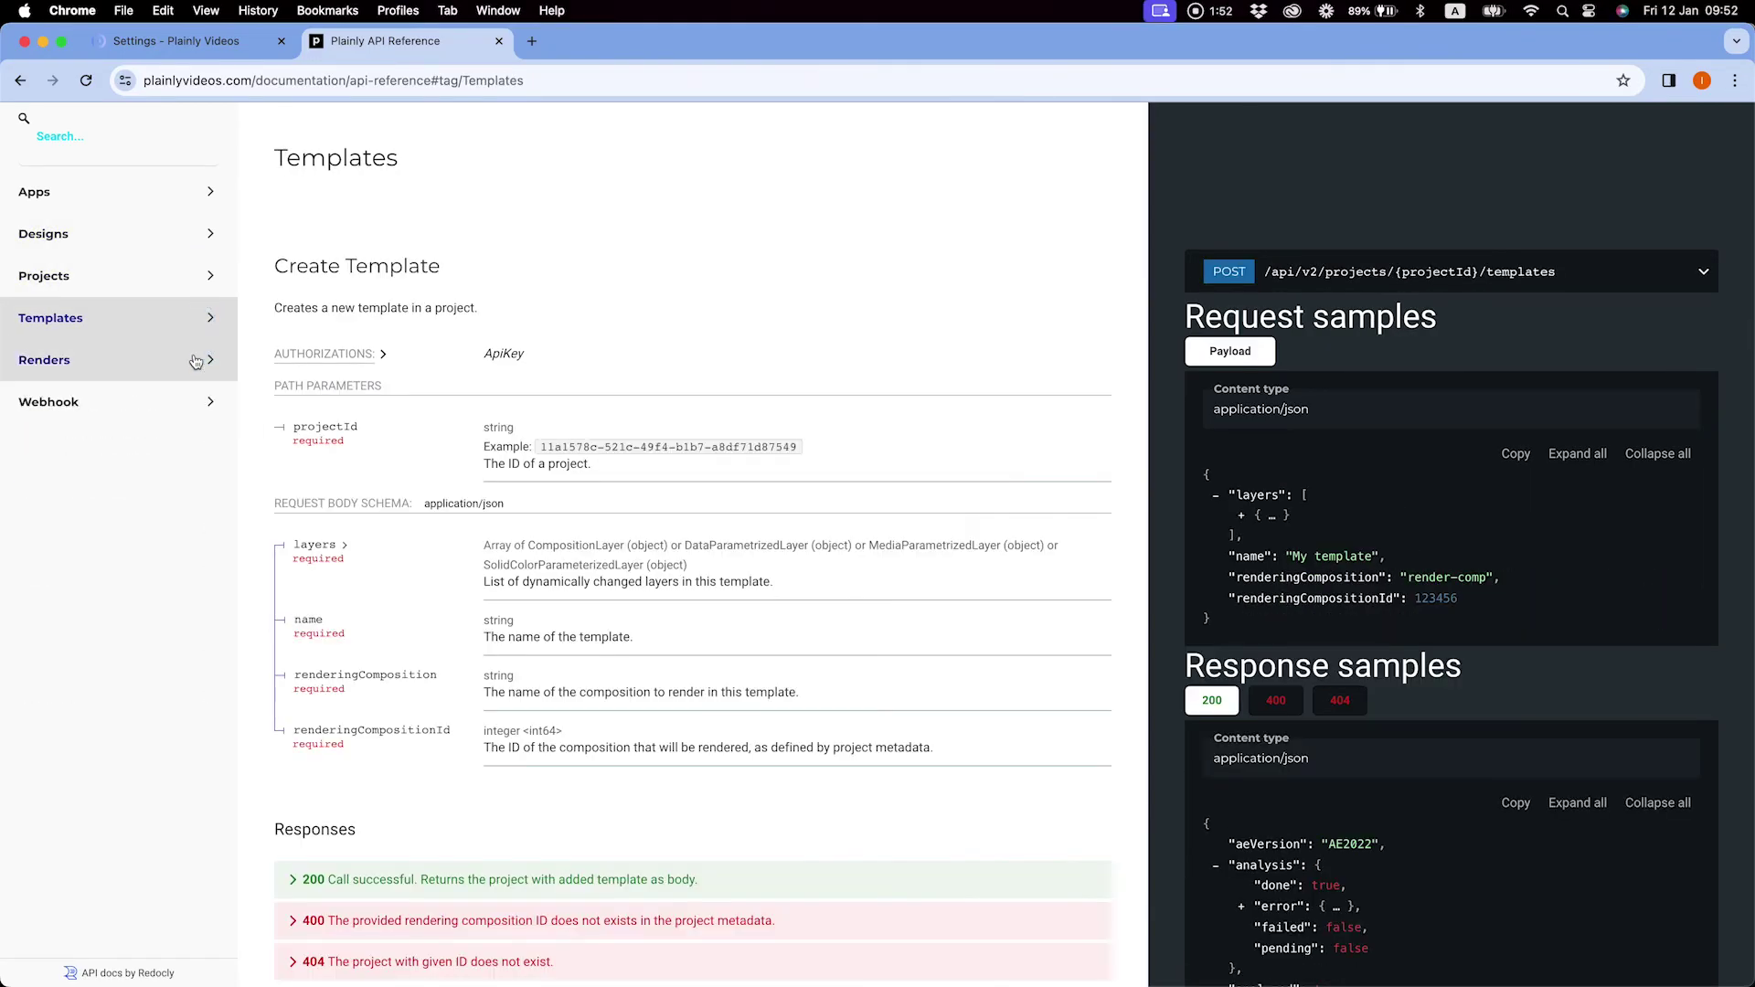
pyautogui.click(195, 360)
pyautogui.click(195, 360)
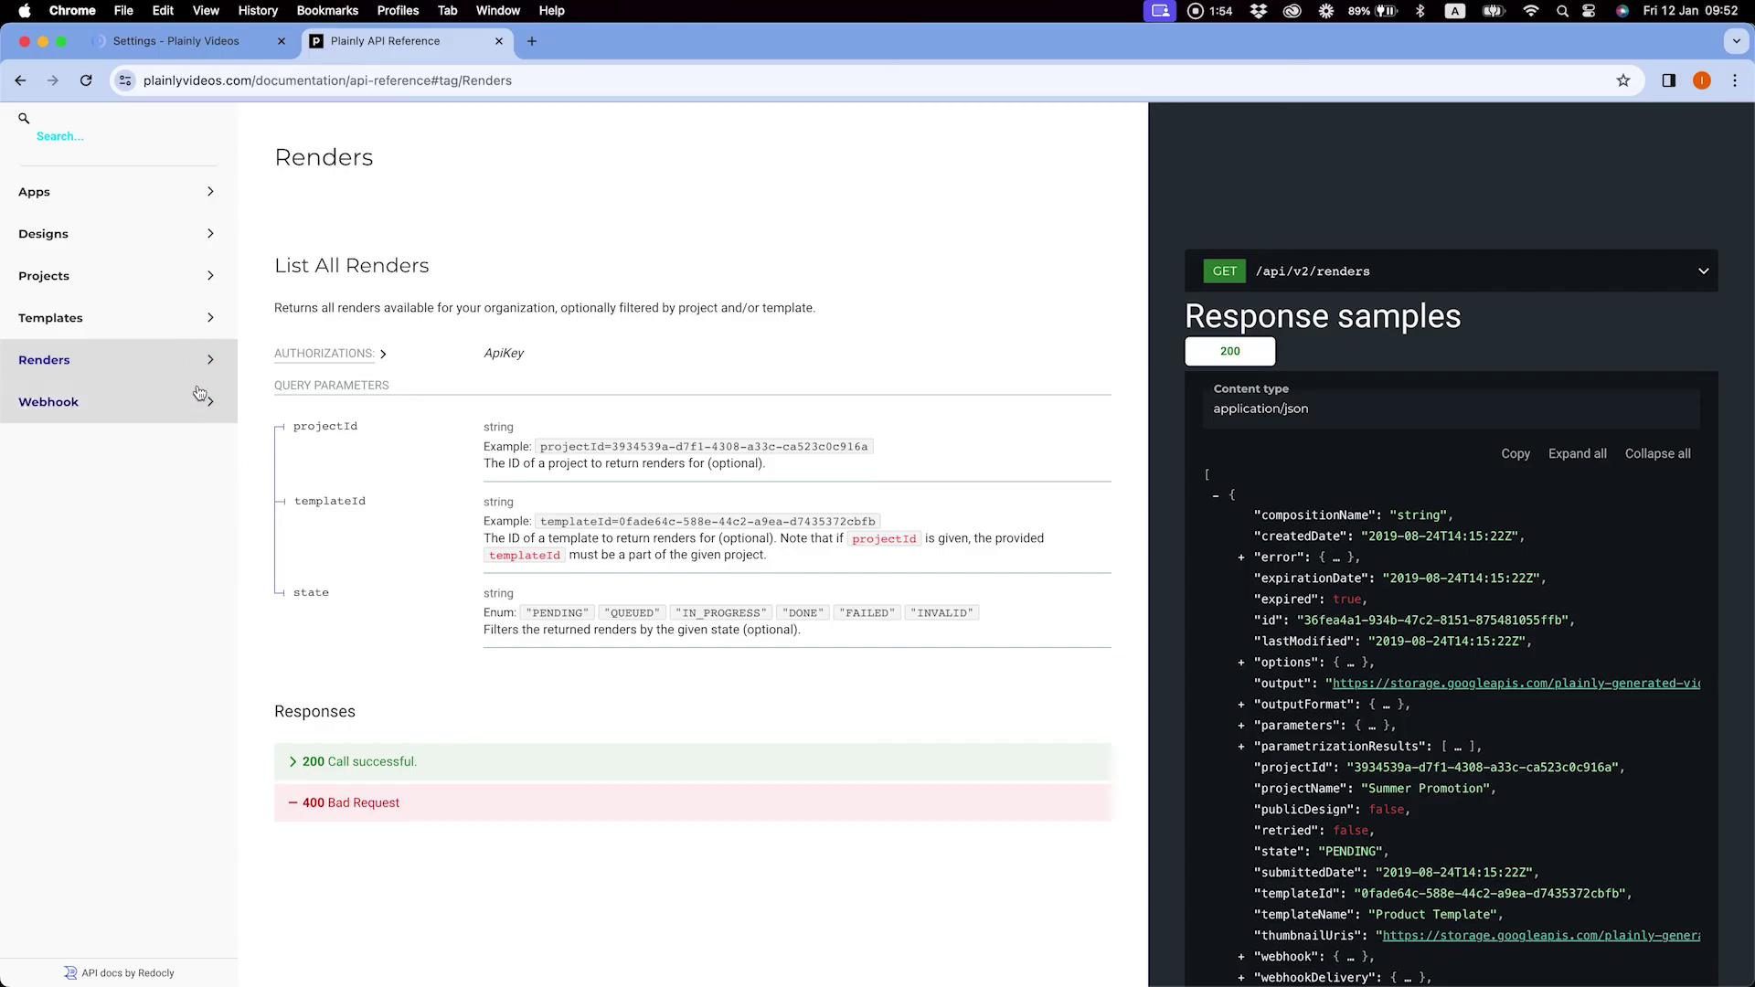